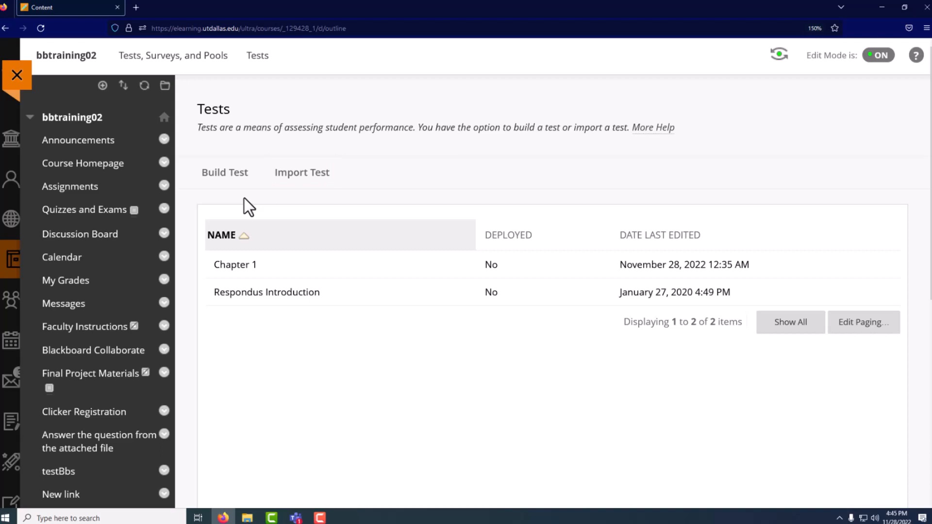
Start building a new test named "Test 1" with the description "Chapters 1, 2, and Samples.".
left_click(235, 180)
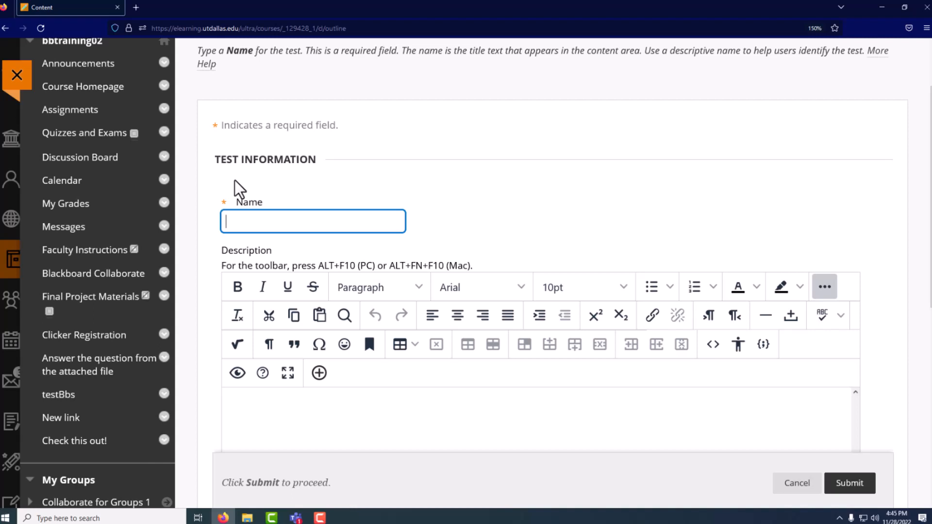
type("Test 1")
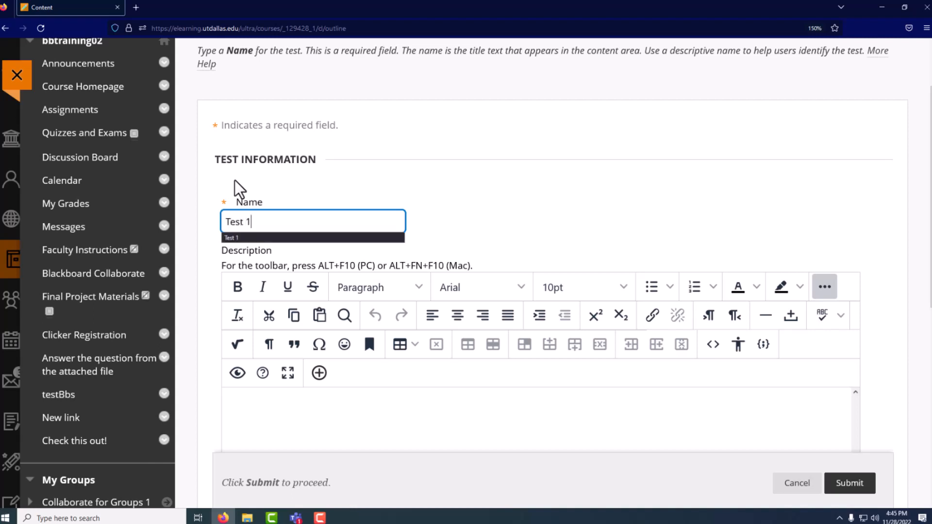
scroll(234, 180, "down", 3)
left_click(264, 323)
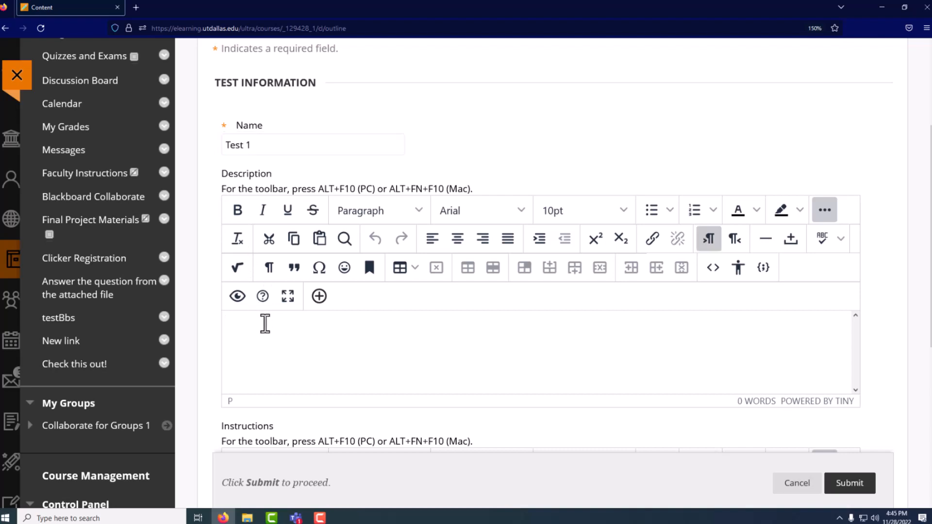
type("Chapters 1, 2, and Samples.")
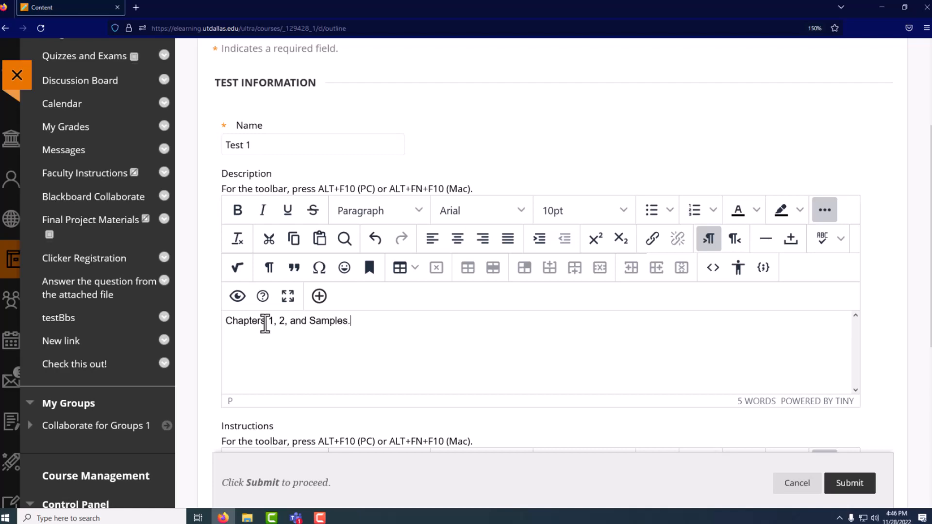
Enter the instructions "If you have any issues, please contact me immediately." and submit the test information.
scroll(265, 324, "down", 5)
left_click(265, 324)
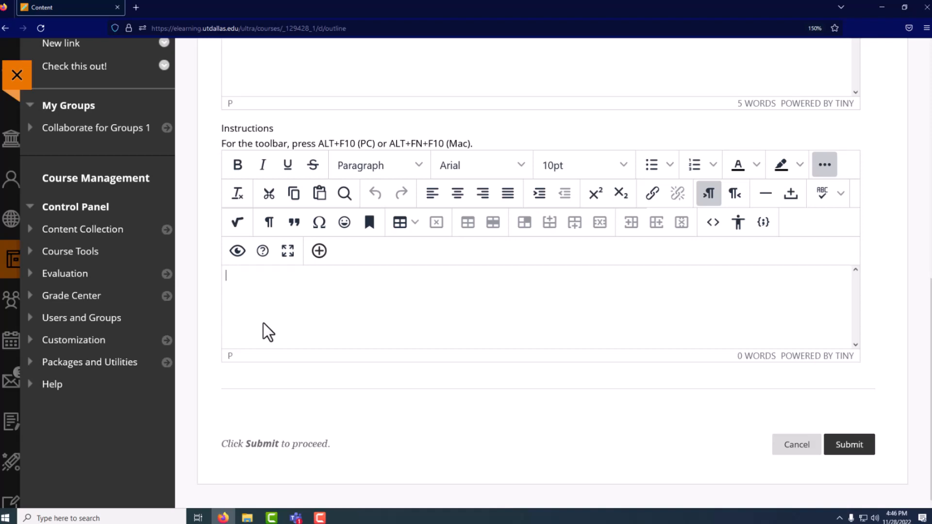
type("If you have any issue")
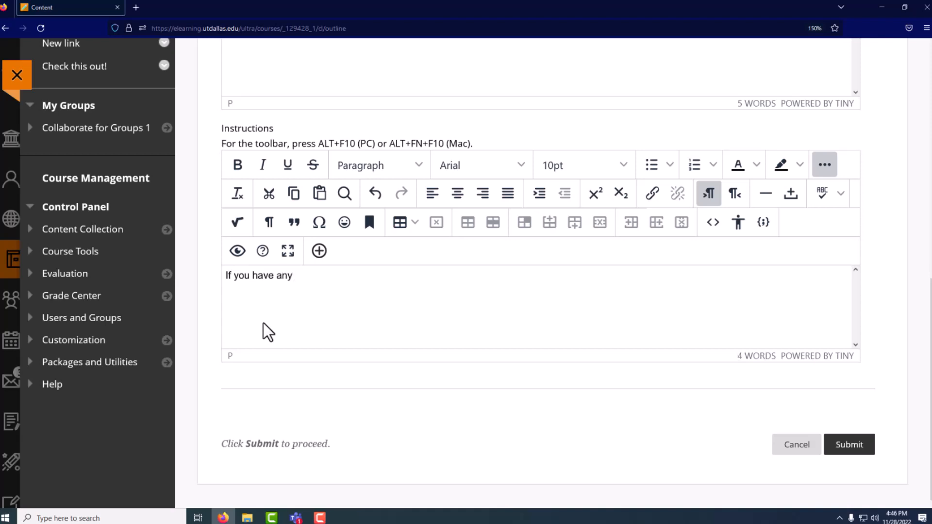
key("BackSpace")
key("BackSpace")
type("ues, please contact me immediately.")
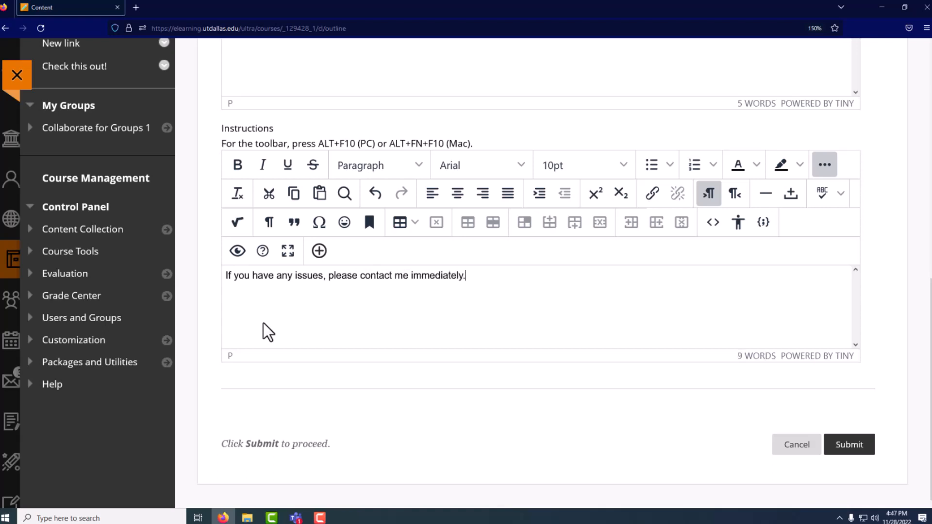
left_click(872, 449)
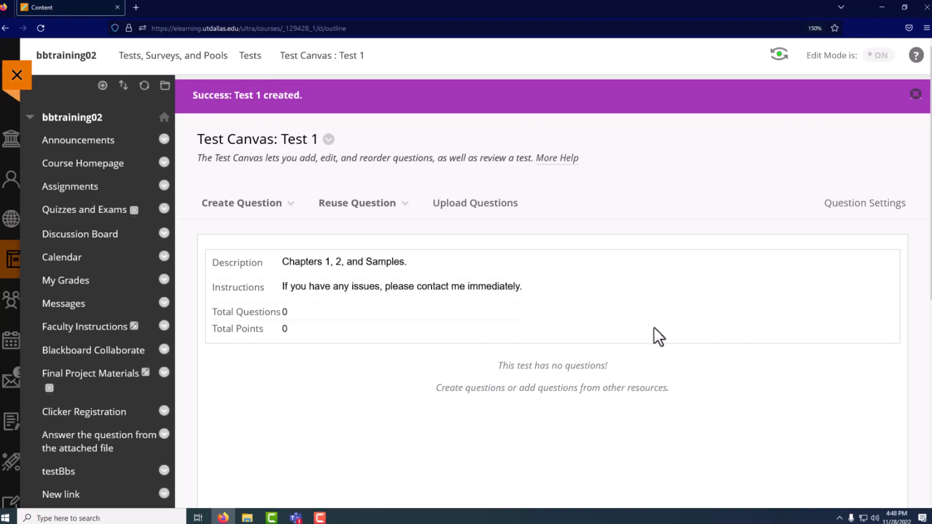
Start a question set for the test and filter the available questions by the Chapter 1 and Chapter 2 pools.
left_click(421, 203)
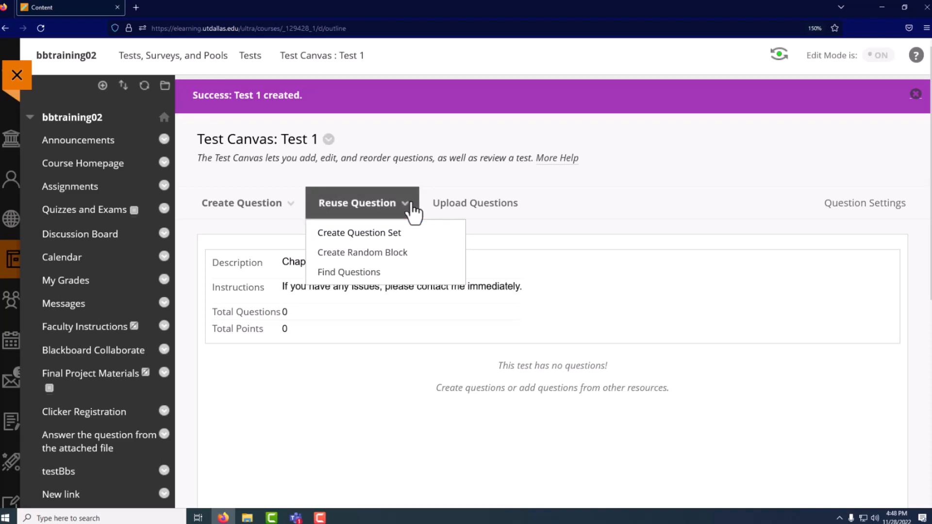
left_click(369, 233)
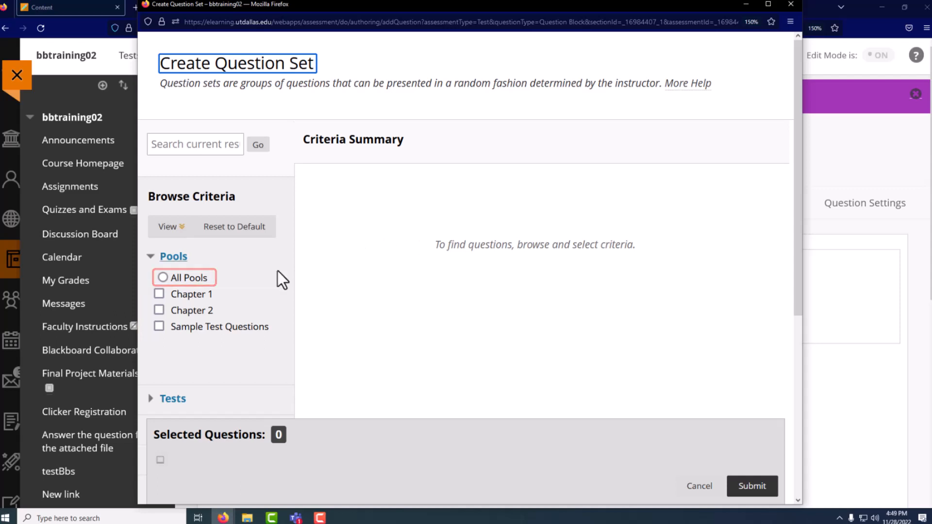
left_click(162, 277)
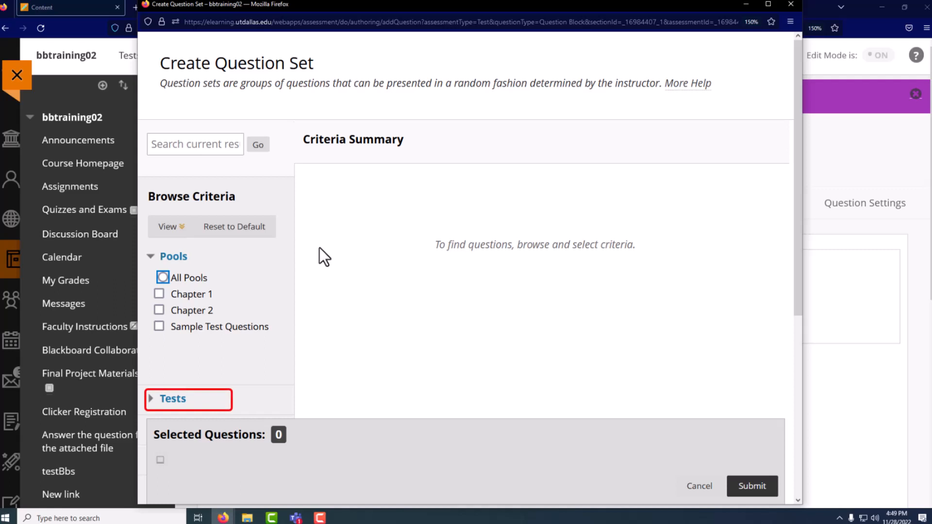
scroll(241, 391, "down", 3)
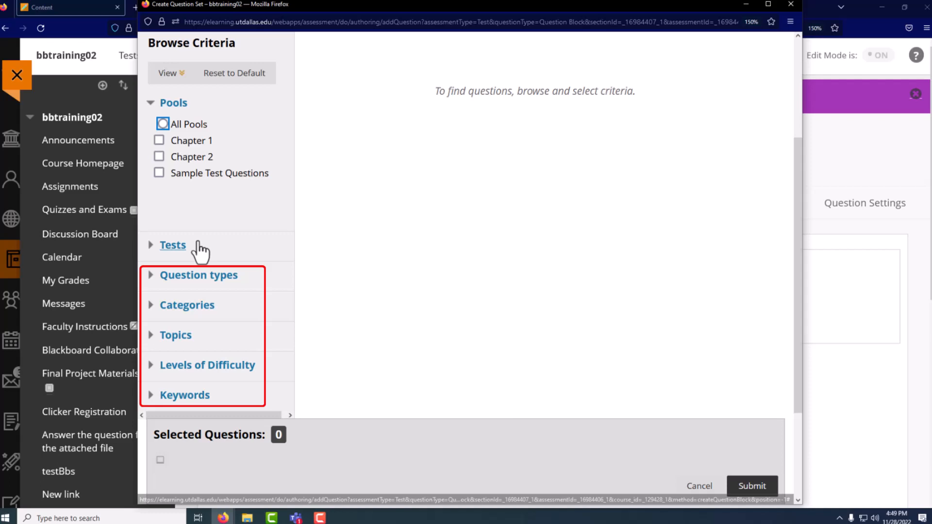
left_click(173, 245)
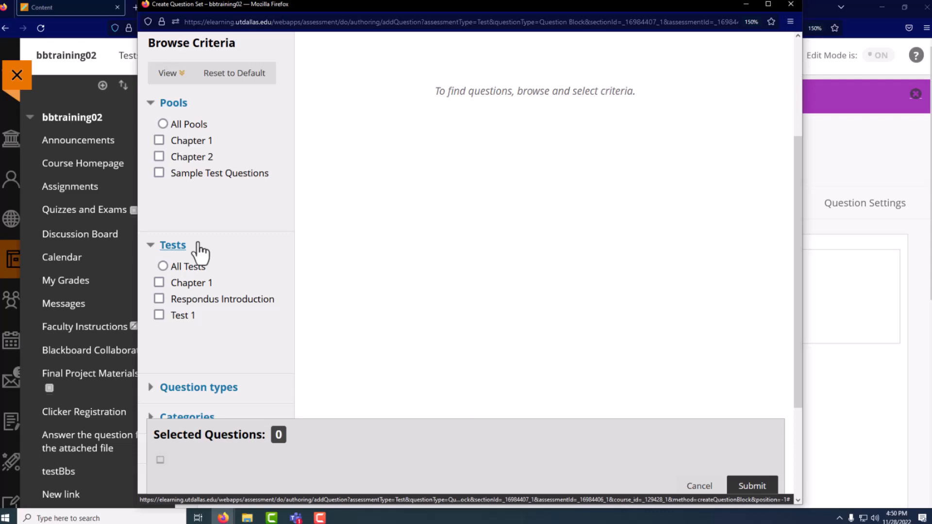
left_click(190, 140)
left_click(191, 156)
Select the multiple-choice questions on Texas's capital (one per chapter), France's currency, Puppy/Kitten and the USA's currency, and submit the question set.
scroll(613, 78, "down", 5)
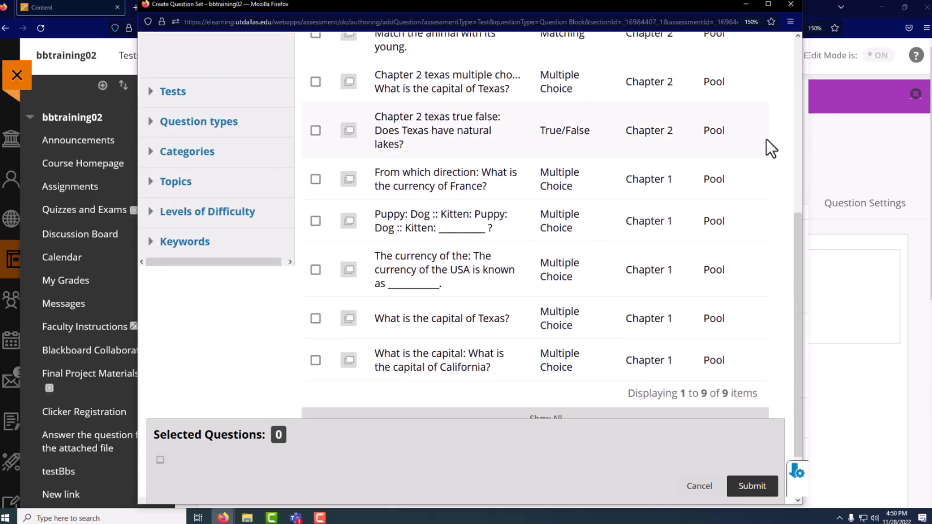
scroll(766, 139, "down", 2)
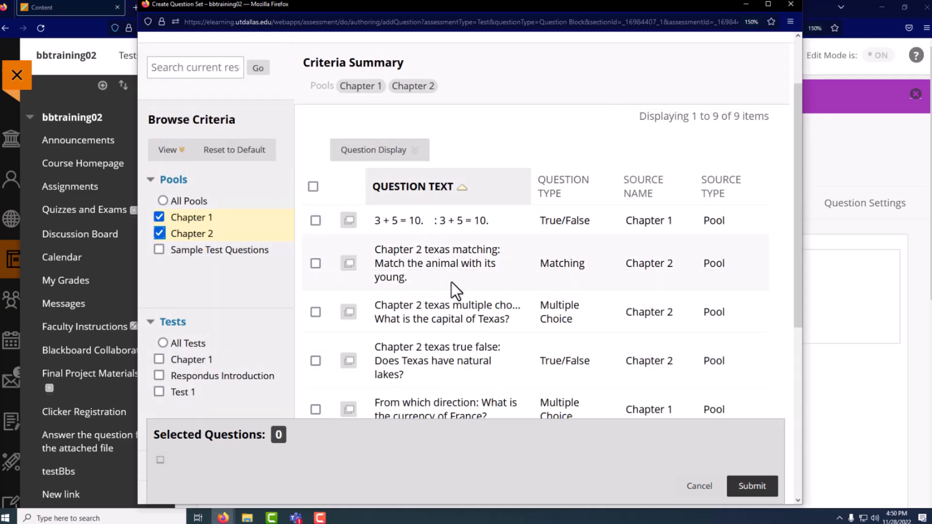
left_click(416, 309)
scroll(422, 292, "down", 3)
left_click(436, 257)
left_click(447, 297)
left_click(456, 344)
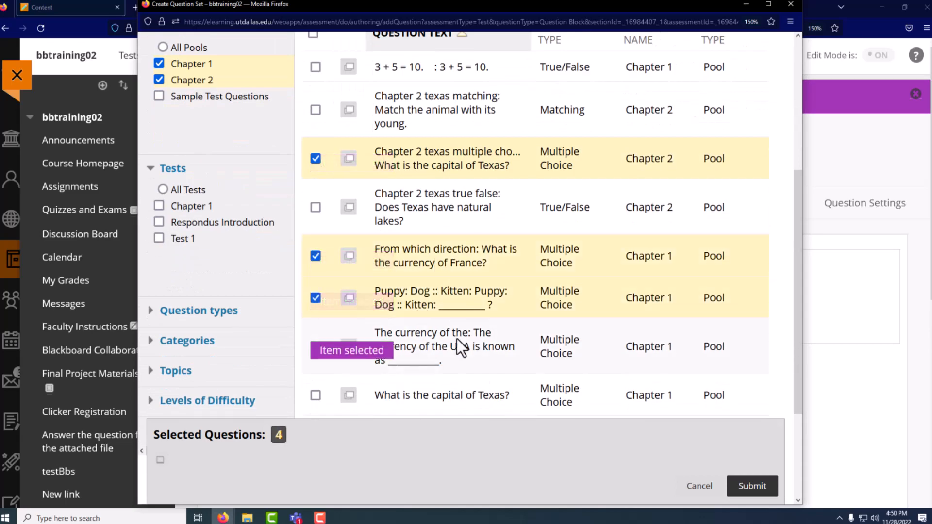
scroll(456, 339, "down", 2)
left_click(459, 328)
scroll(458, 328, "up", 6)
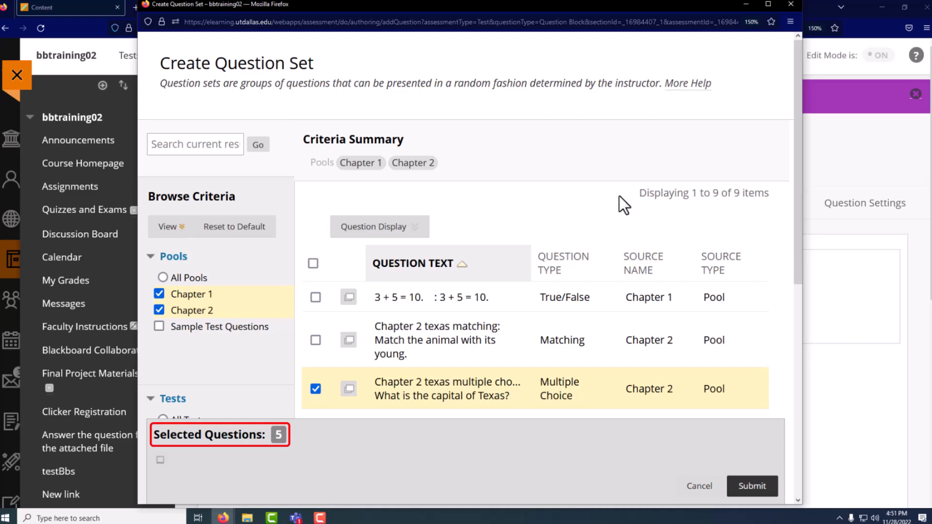
left_click(752, 486)
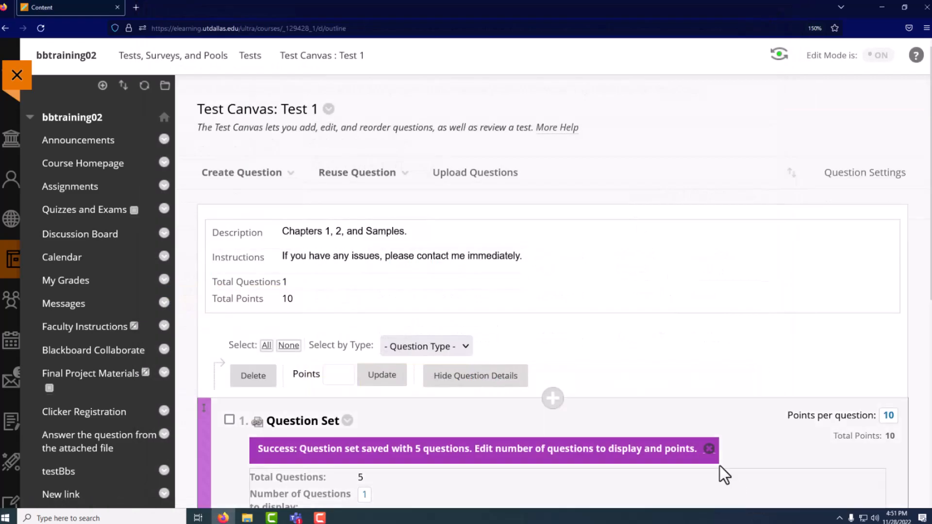
Expand the list of questions in the set and set the number of questions to display to 3.
scroll(720, 465, "down", 3)
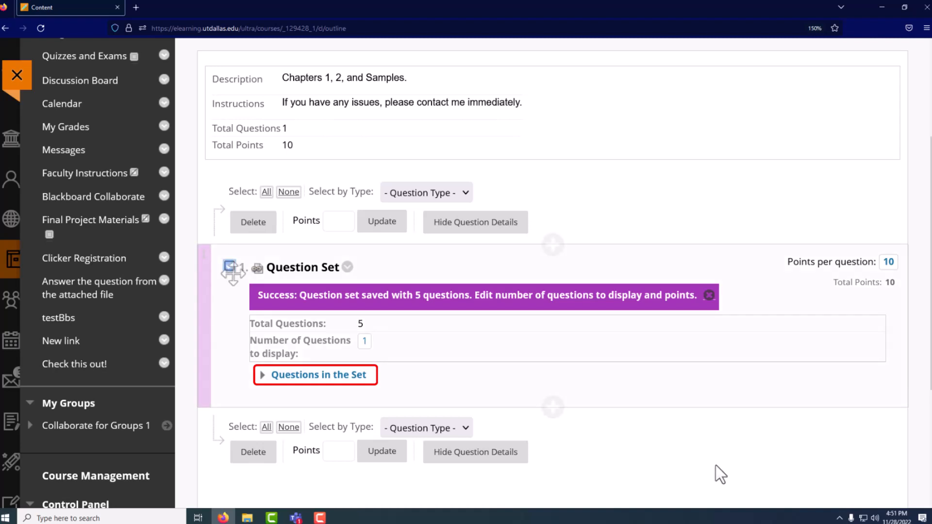
left_click(360, 378)
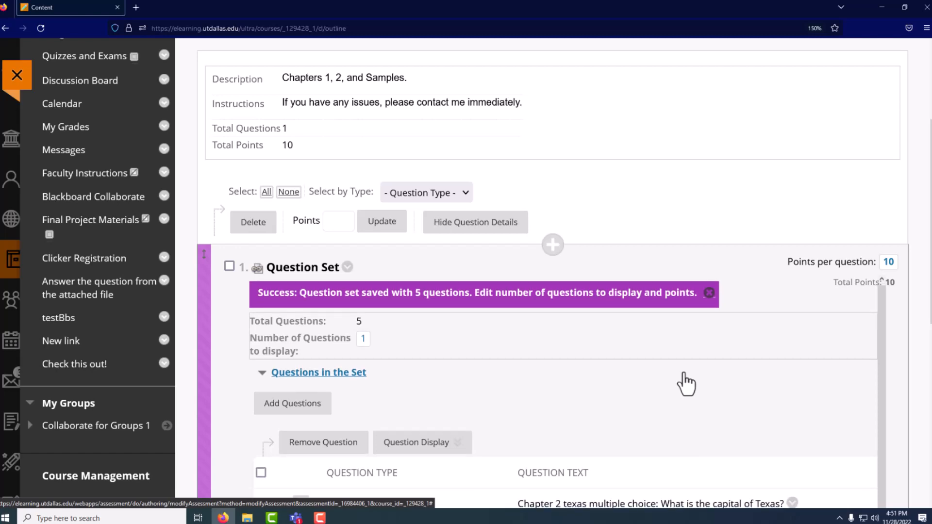
scroll(685, 383, "down", 5)
scroll(758, 399, "down", 3)
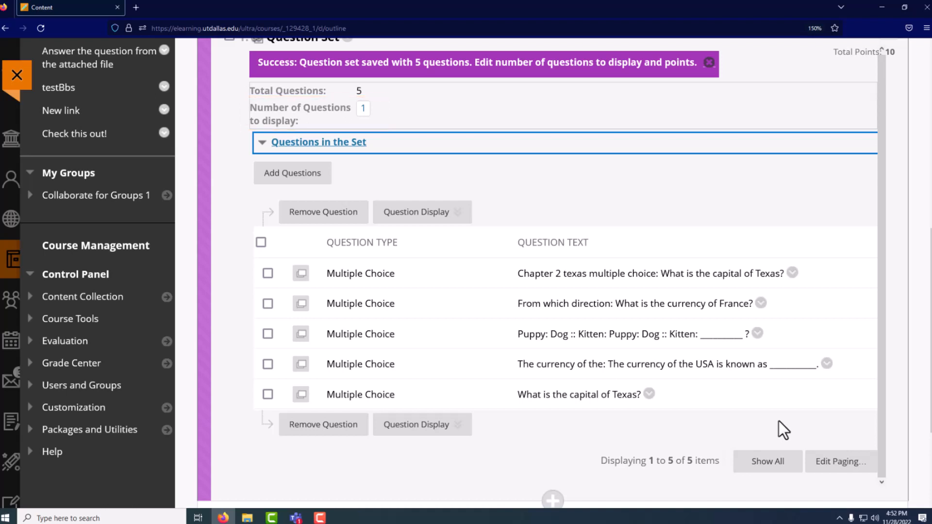
left_click(363, 109)
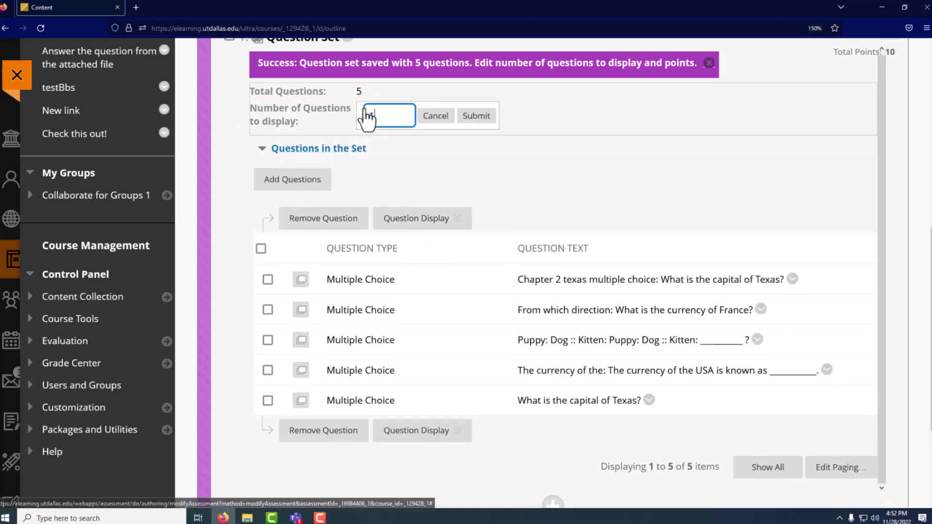
key("BackSpace")
type("3")
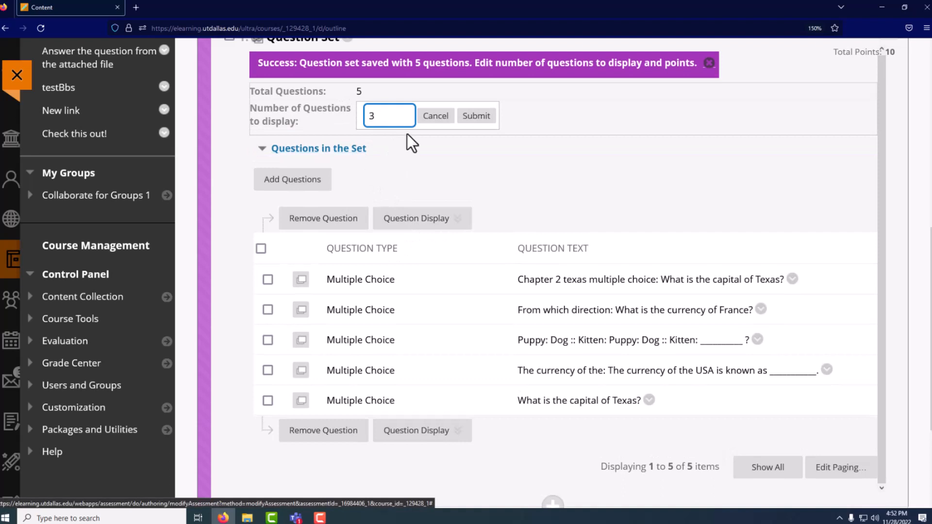
left_click(470, 119)
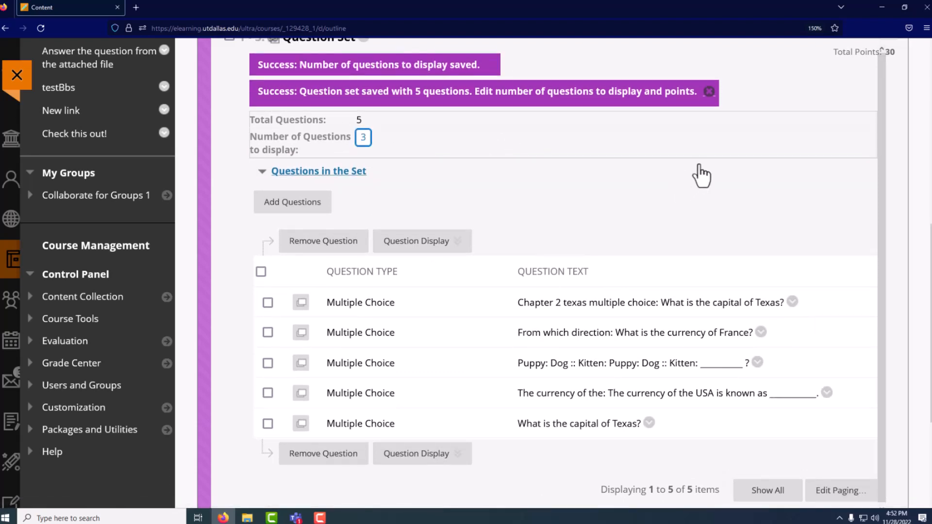
Set the points per question of the question set to 2.
scroll(701, 167, "up", 3)
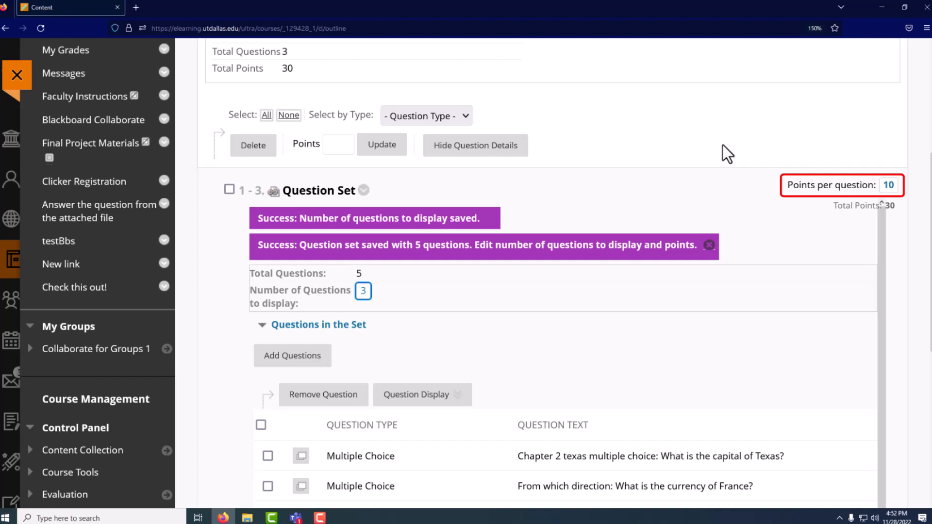
left_click(888, 187)
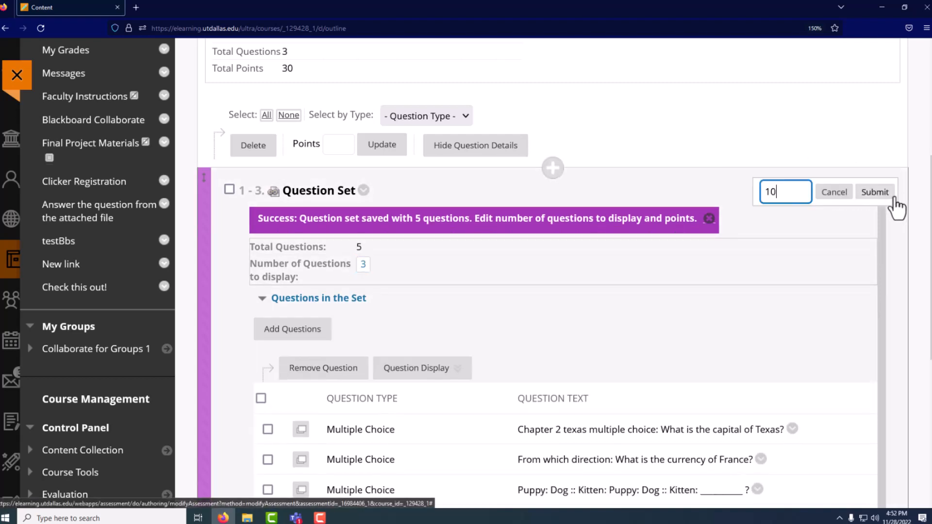
key("BackSpace")
key("BackSpace")
type("2")
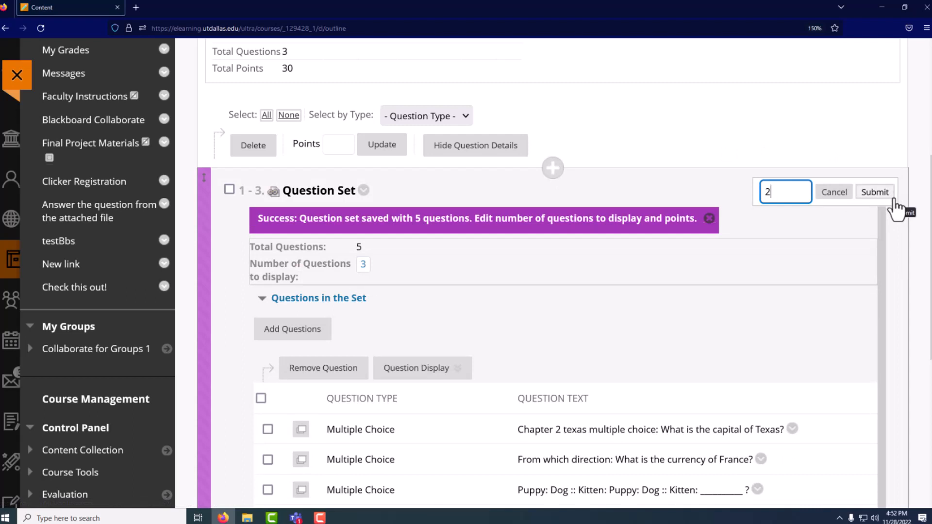
left_click(892, 199)
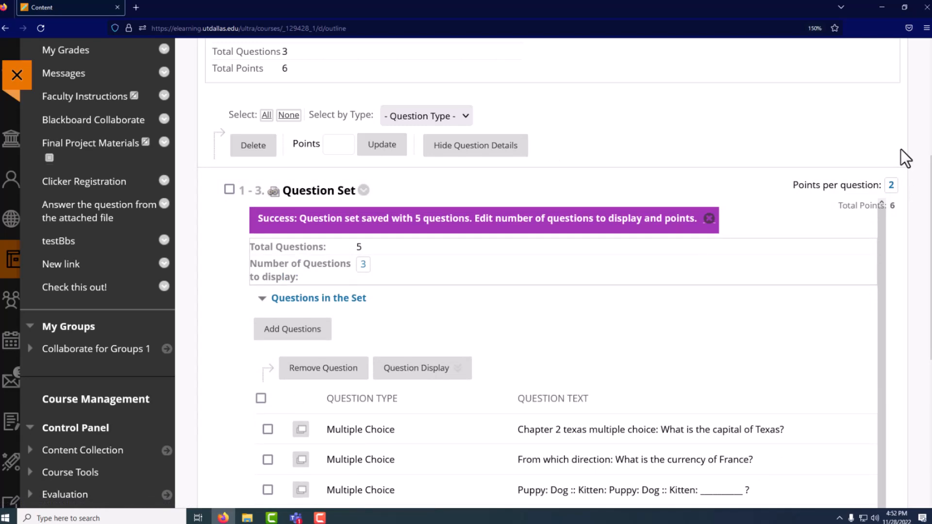
Find questions in the Sample Test Questions pool and add copies of the Australia capital and "futbol" questions to the test.
scroll(901, 149, "up", 3)
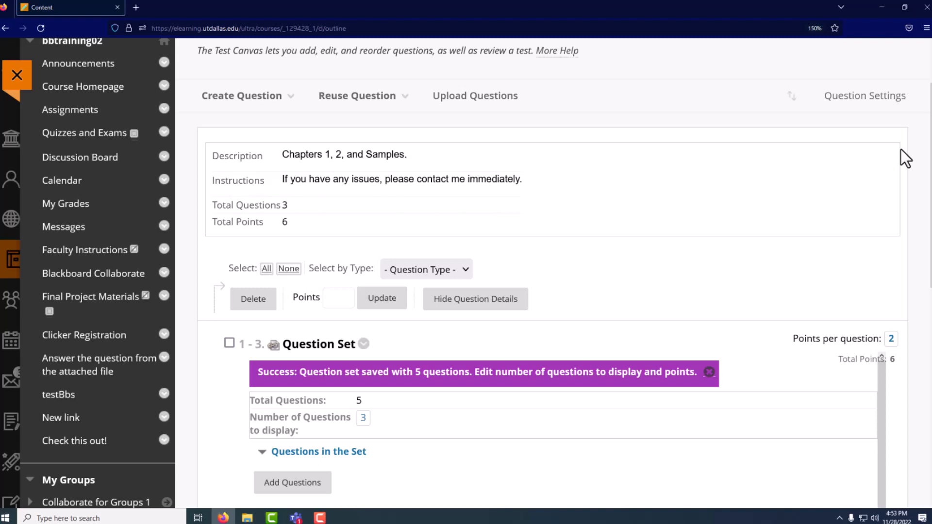
left_click(406, 103)
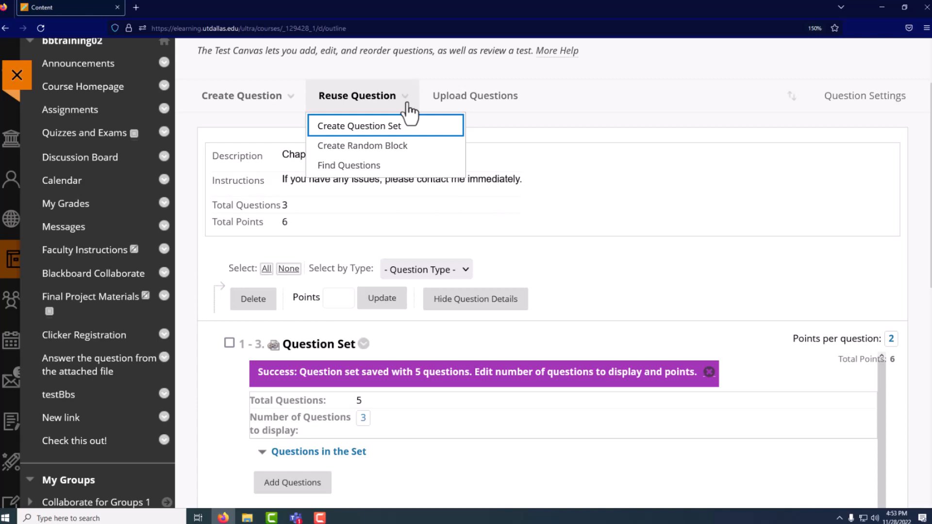
left_click(403, 167)
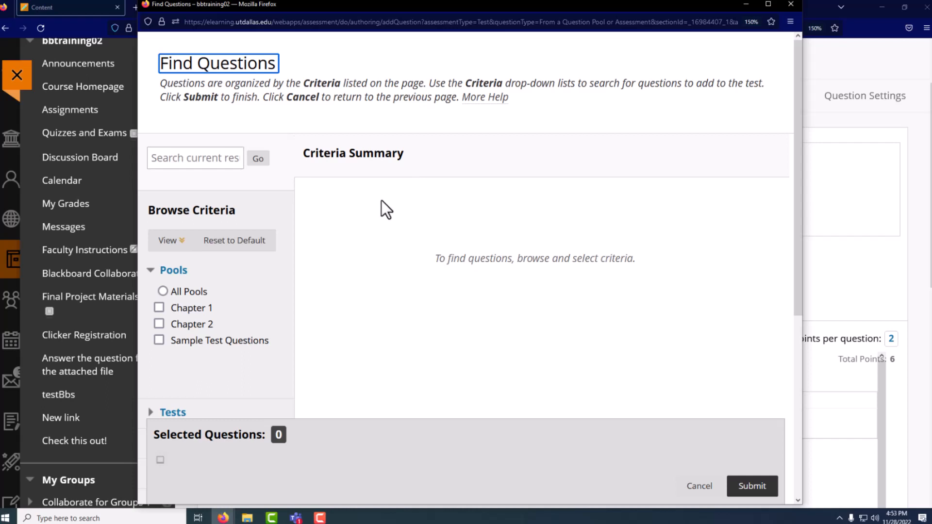
left_click(245, 344)
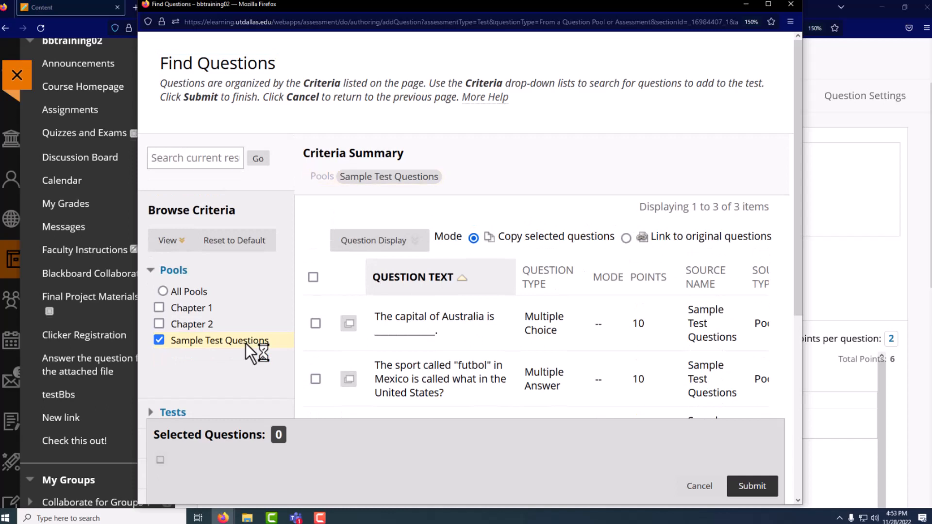
scroll(262, 330, "down", 2)
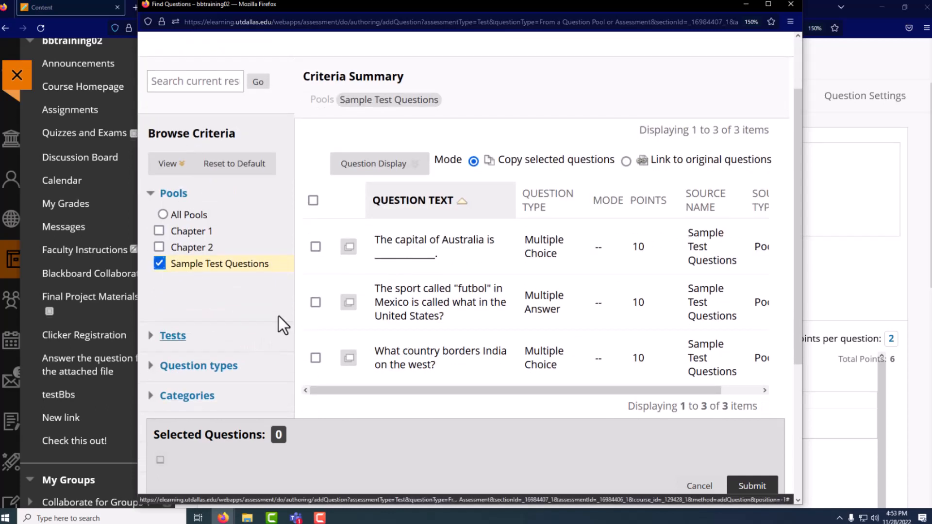
left_click(315, 247)
left_click(316, 301)
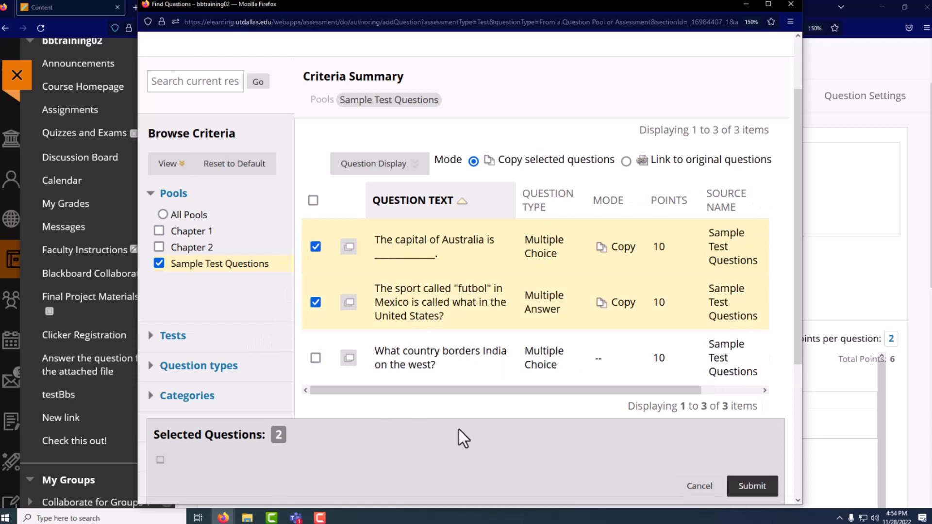
left_click(753, 488)
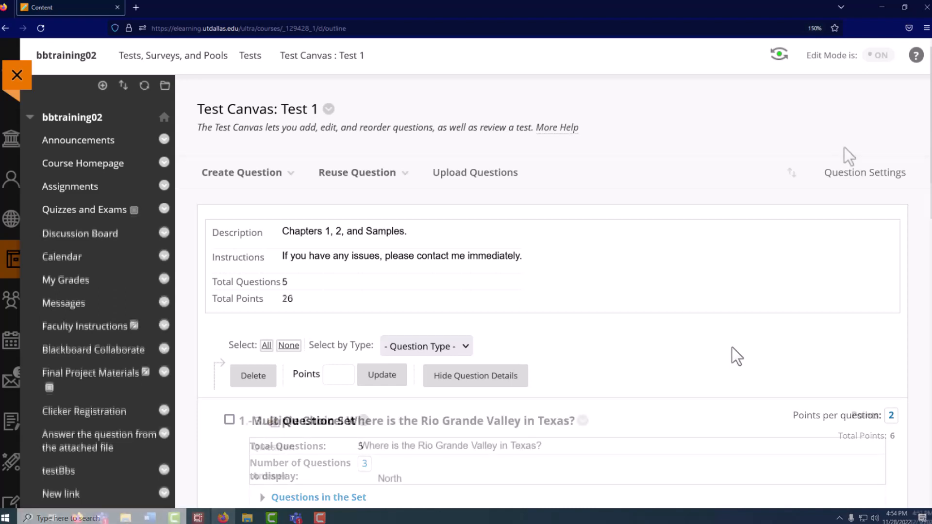
Set the points of the Australia capital question to 1 and submit the change.
scroll(848, 156, "down", 3)
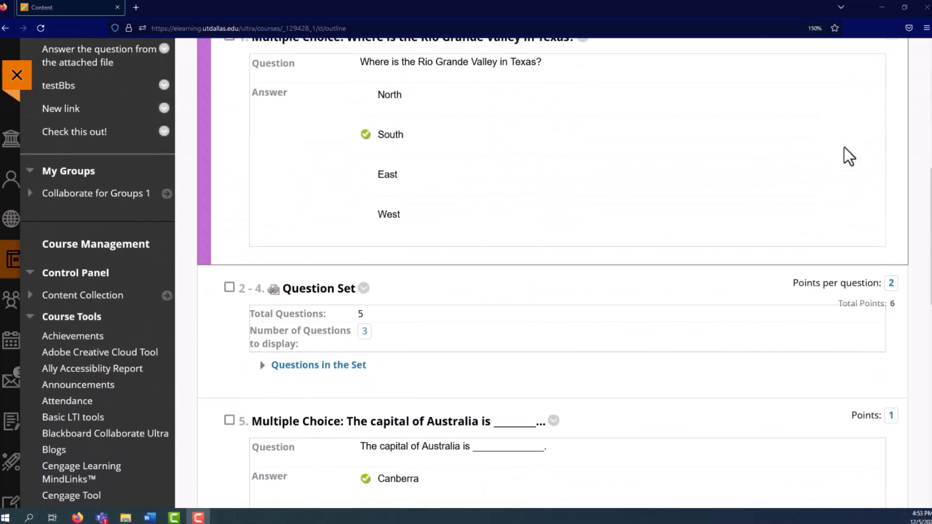
scroll(843, 147, "down", 4)
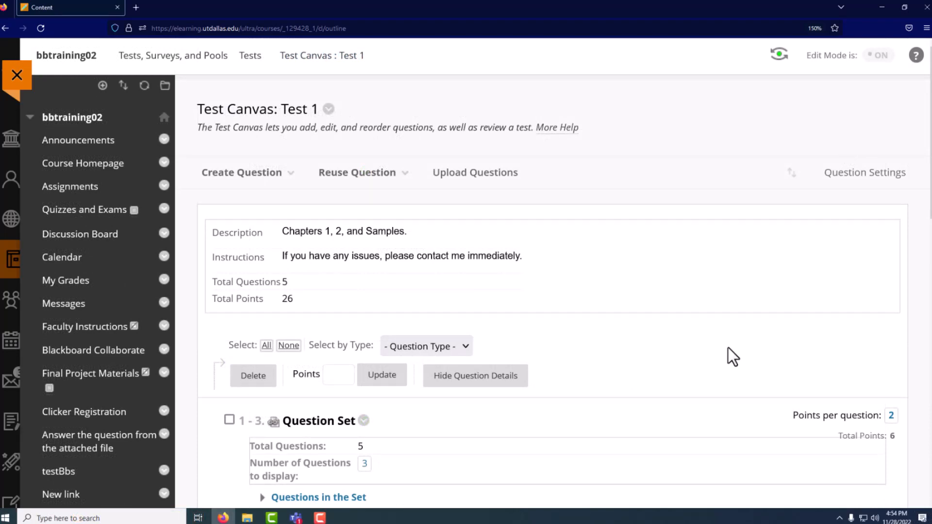
scroll(726, 347, "down", 5)
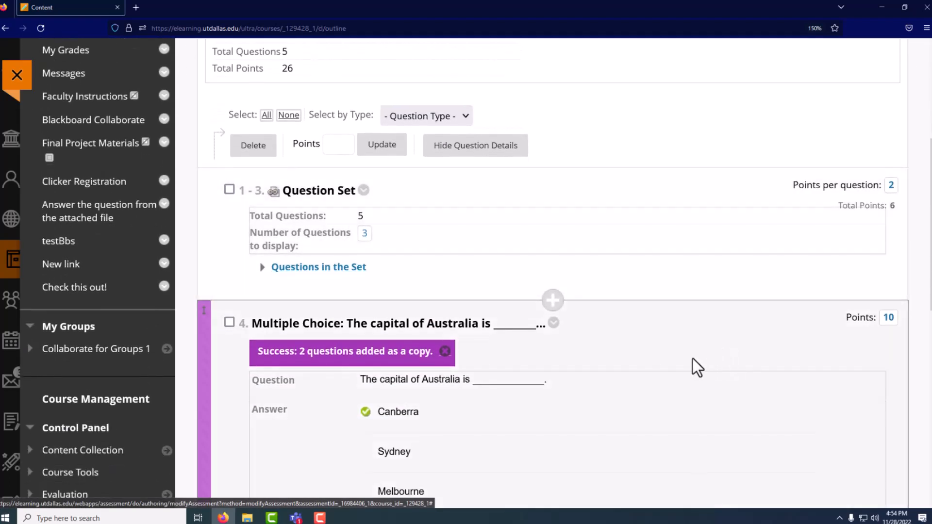
left_click(555, 324)
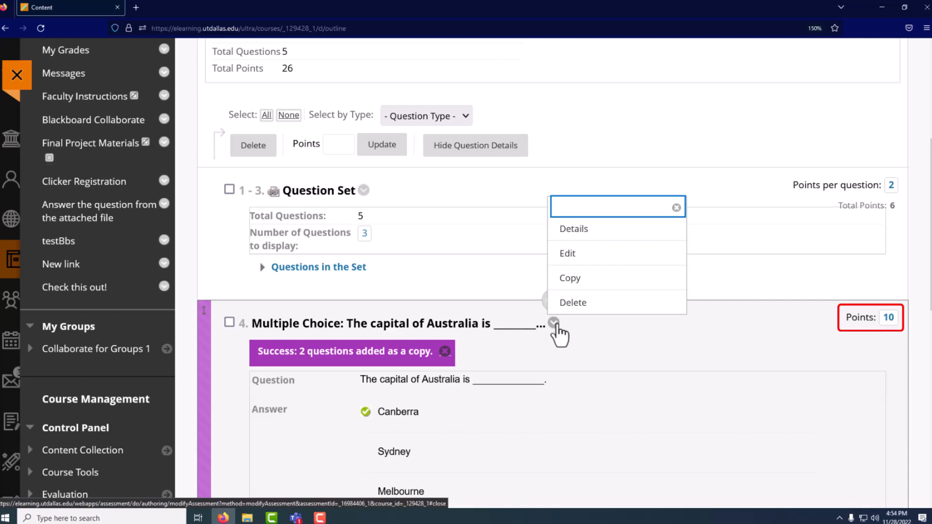
left_click(887, 317)
key("BackSpace")
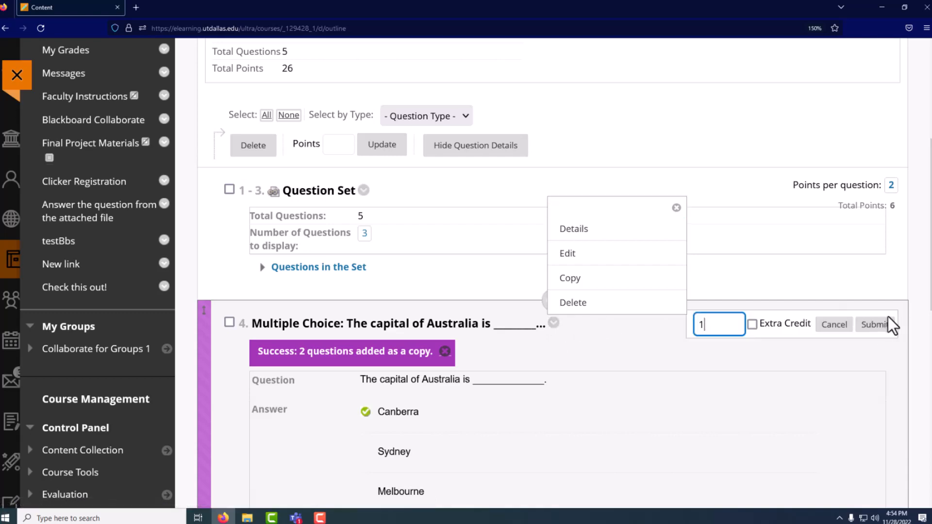
left_click(883, 324)
Set the points of the "futbol" question to 1 and submit the change.
scroll(881, 325, "down", 4)
left_click(894, 212)
type("=")
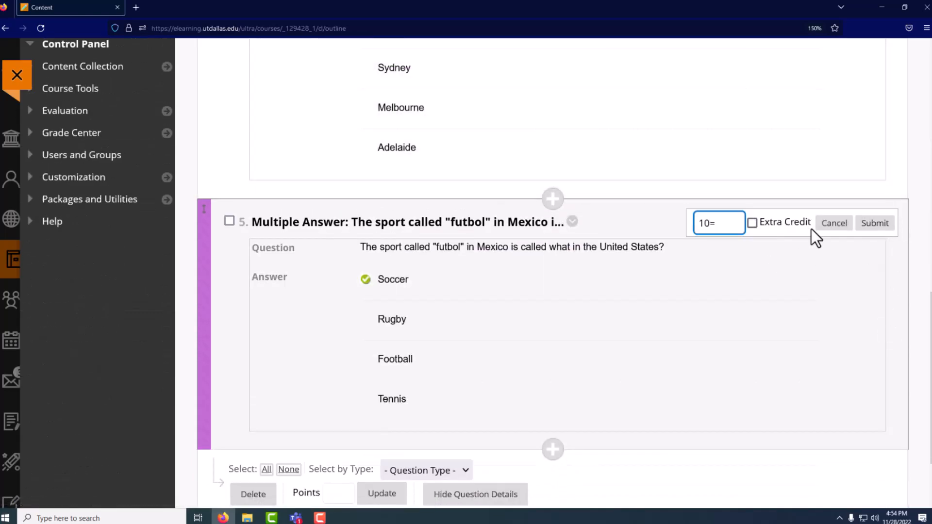
key("BackSpace")
key("BackSpace")
left_click(874, 223)
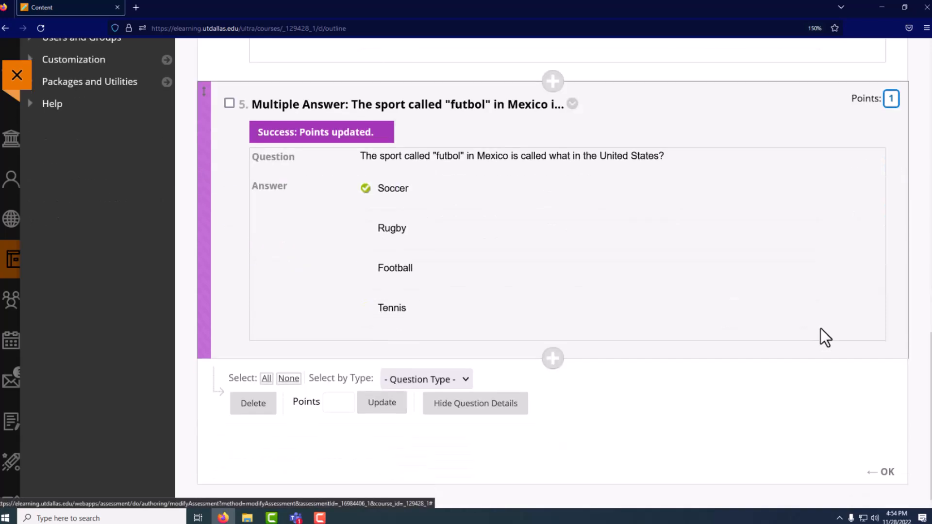
Create a new Multiple Choice question with the question text "Where is the Rio Grande Valley in Texas?".
scroll(820, 328, "up", 8)
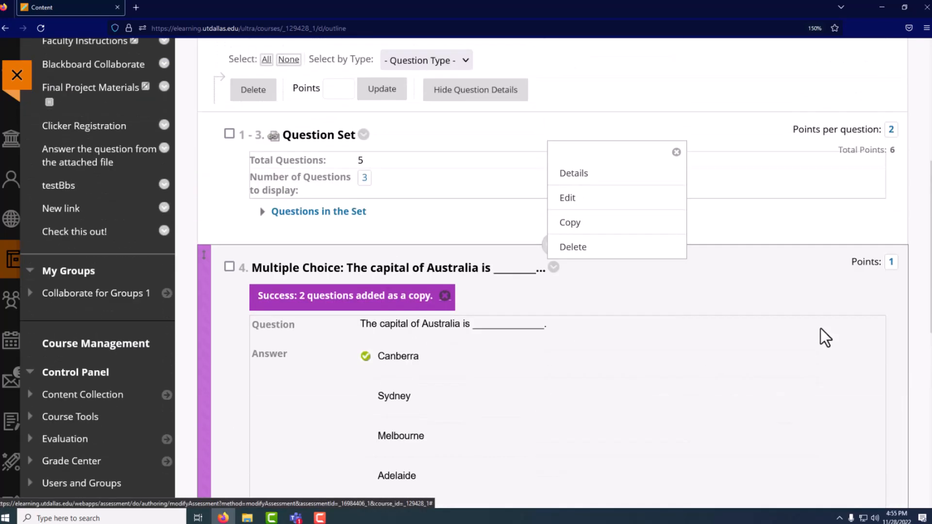
left_click(903, 281)
scroll(904, 281, "up", 4)
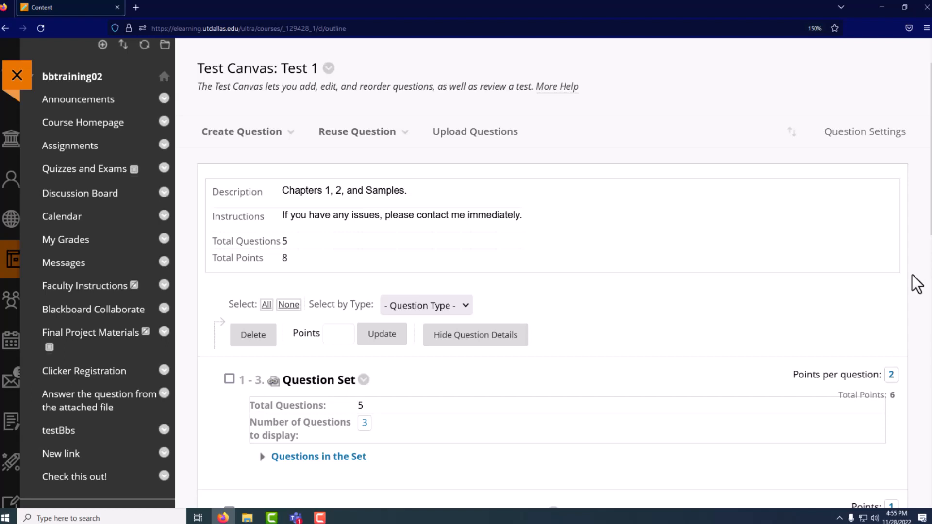
left_click(249, 134)
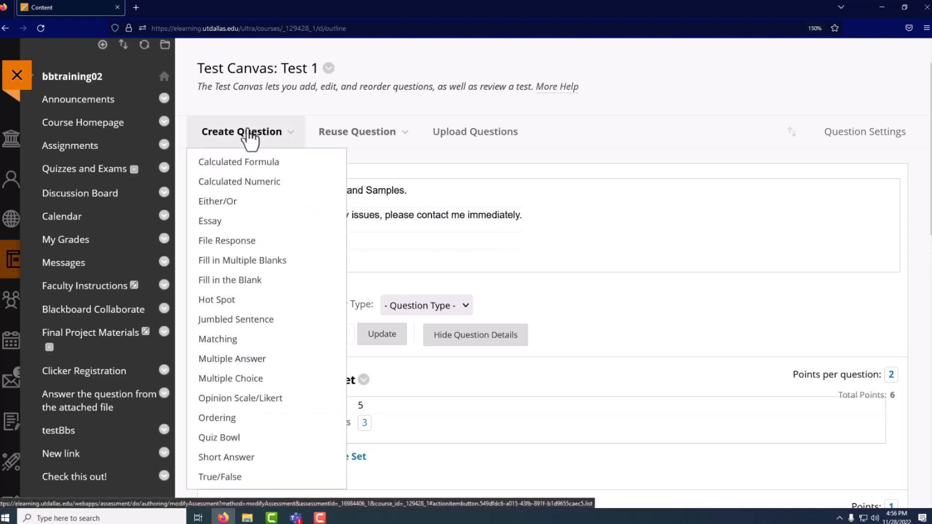
left_click(248, 134)
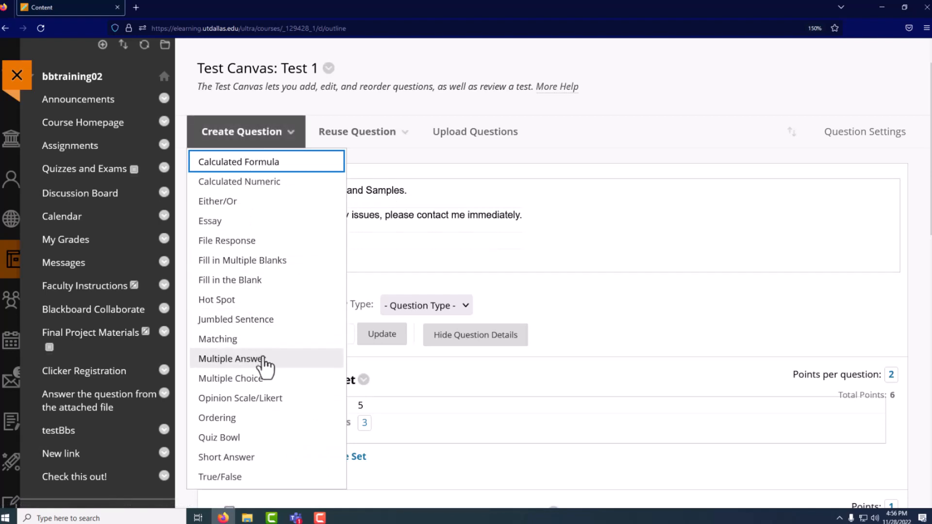
left_click(264, 378)
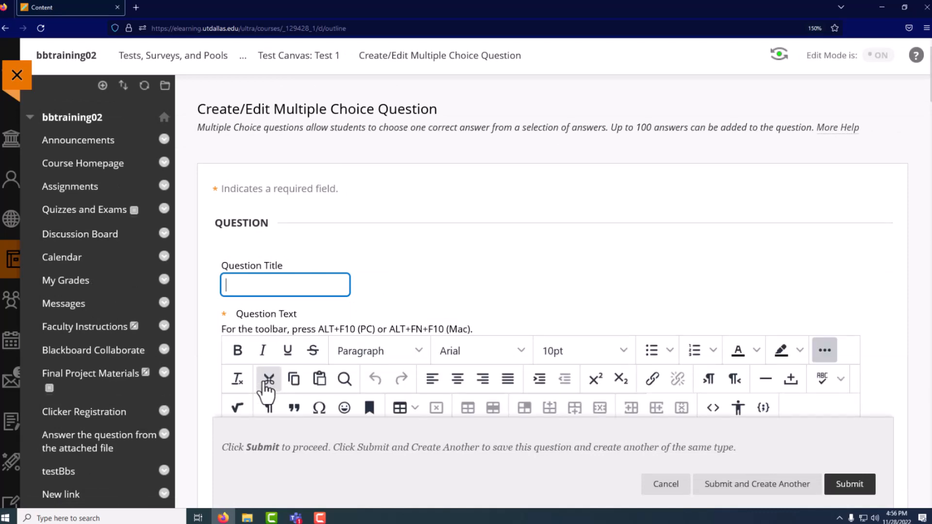
scroll(383, 297, "down", 5)
left_click(368, 252)
type("Where is the")
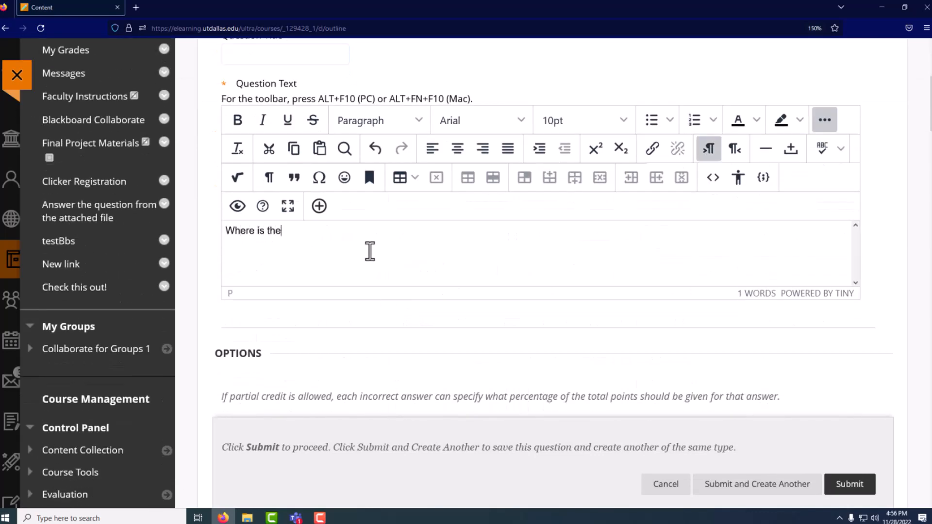
type(" Rio Grande Valley in Te")
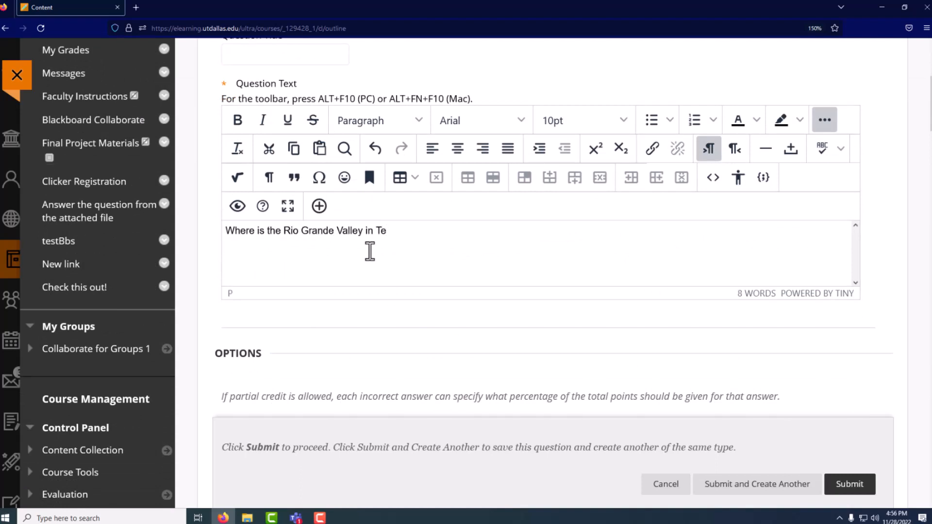
type("xas?")
Enter "North" as Answer 1 and "South" as Answer 2 of the new question.
scroll(369, 250, "down", 5)
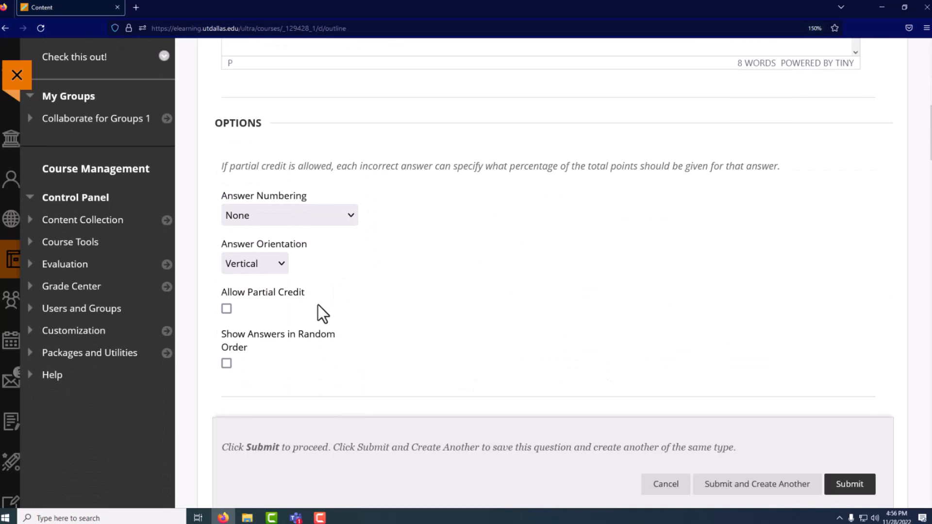
scroll(318, 311, "down", 6)
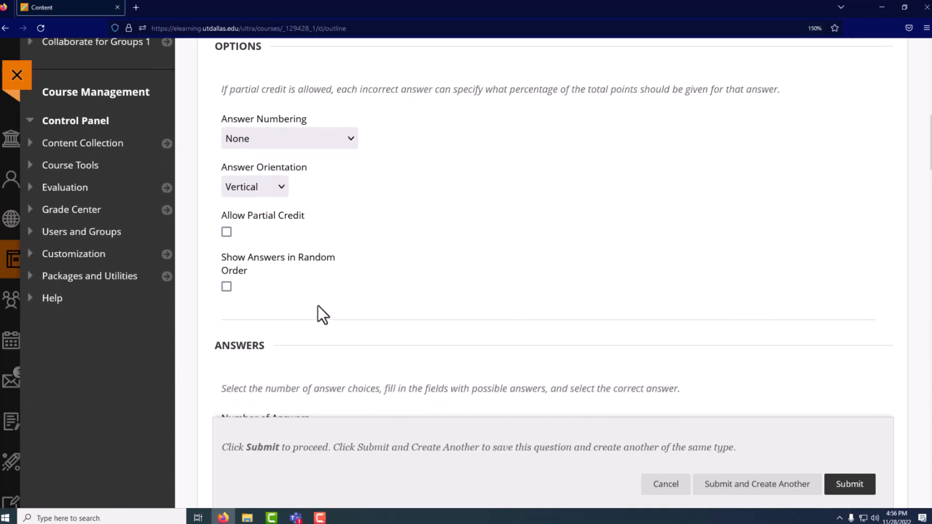
left_click(337, 353)
type("North")
scroll(336, 356, "down", 5)
left_click(364, 377)
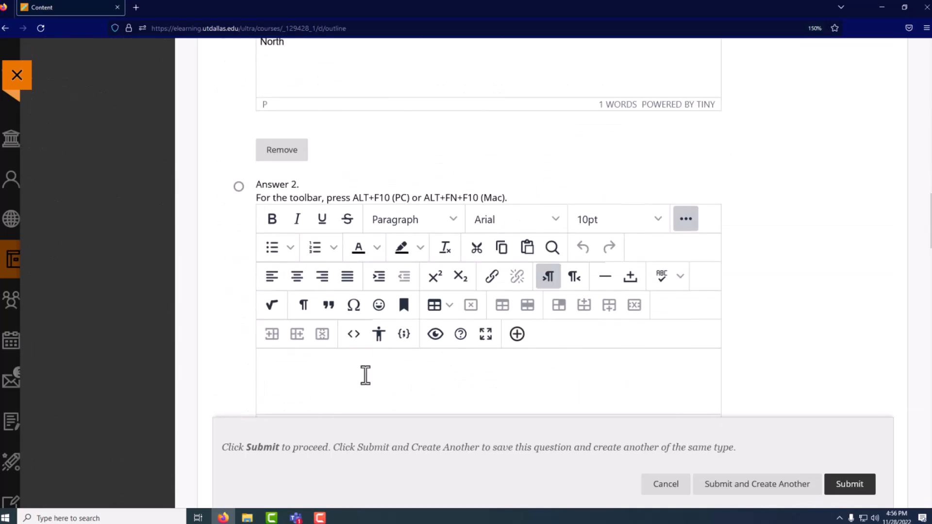
type("South")
Enter "East" as Answer 3 and "West" as Answer 4 of the new question.
scroll(339, 364, "down", 5)
left_click(331, 335)
type("East")
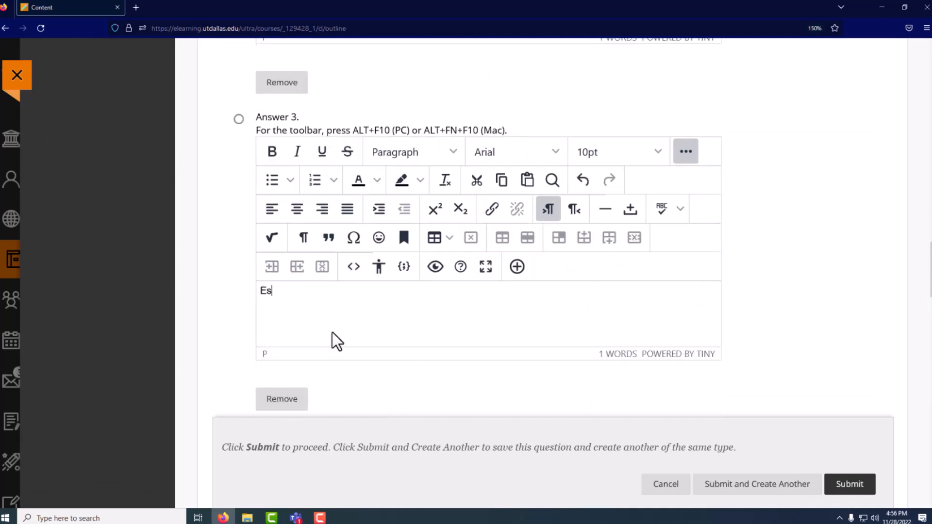
scroll(464, 335, "down", 3)
scroll(465, 335, "down", 3)
left_click(454, 327)
type("West")
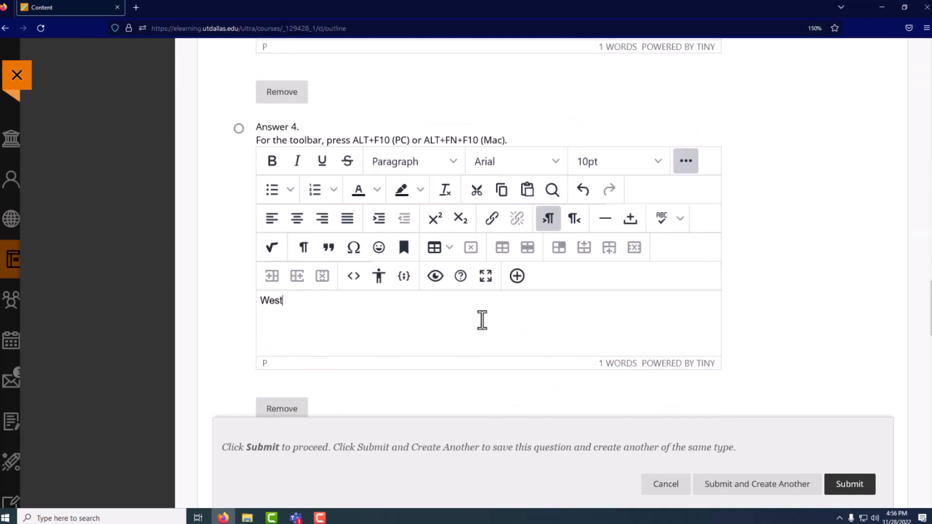
Mark Answer 2, South, as the correct answer and submit the question.
scroll(471, 310, "up", 10)
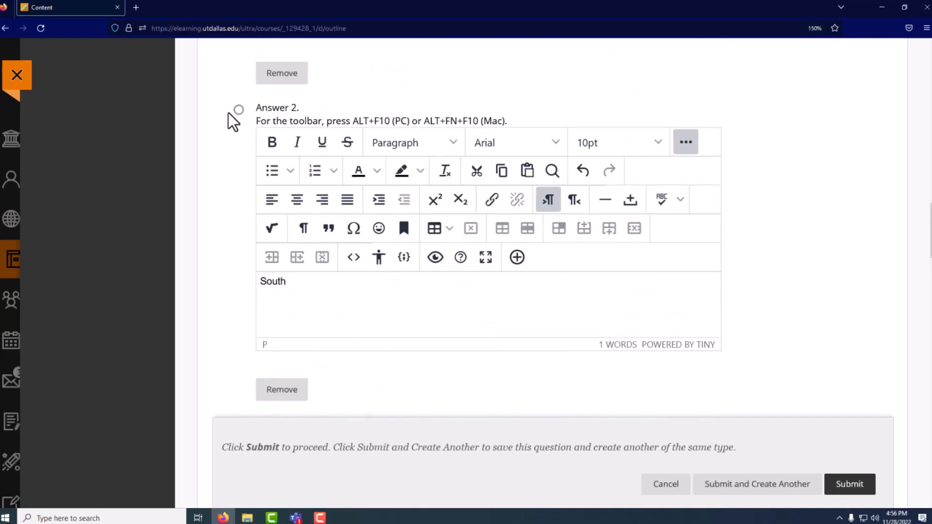
left_click(238, 109)
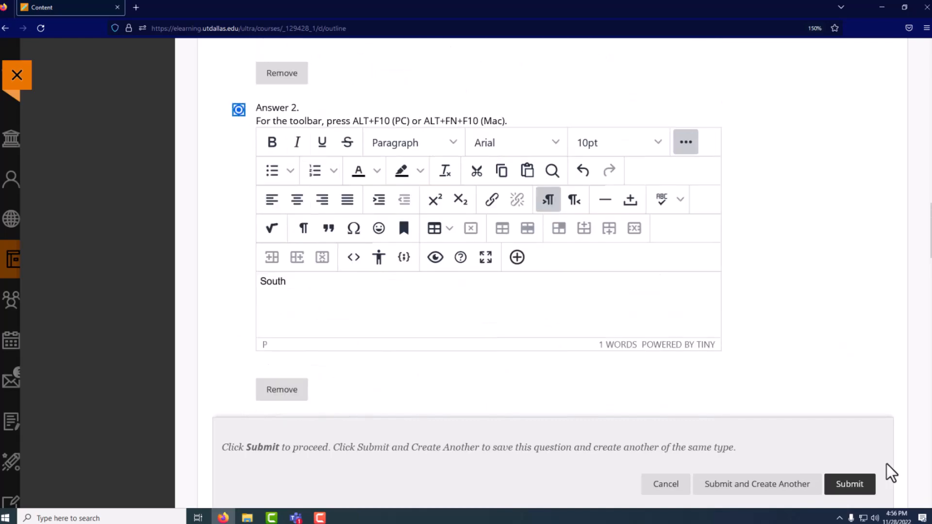
left_click(865, 489)
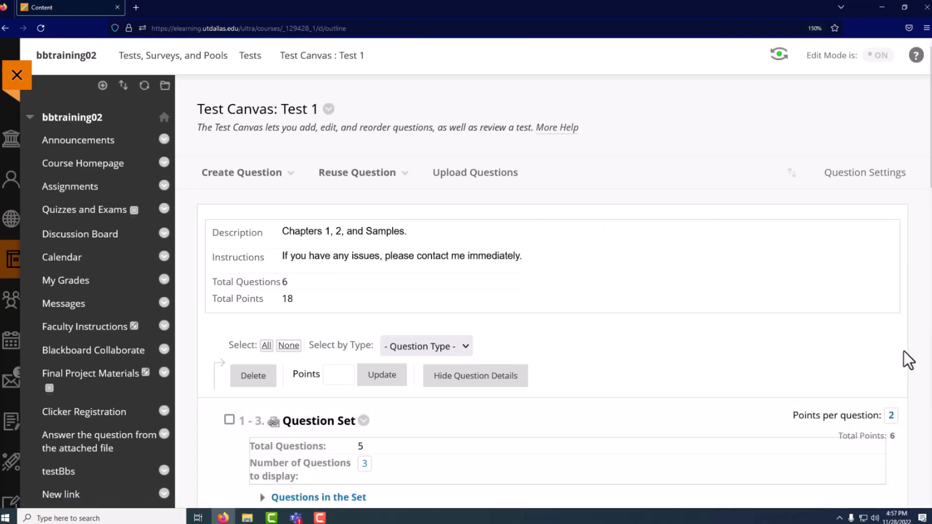
Set the points of the Rio Grande Valley question to 2 and submit the change.
scroll(904, 350, "down", 10)
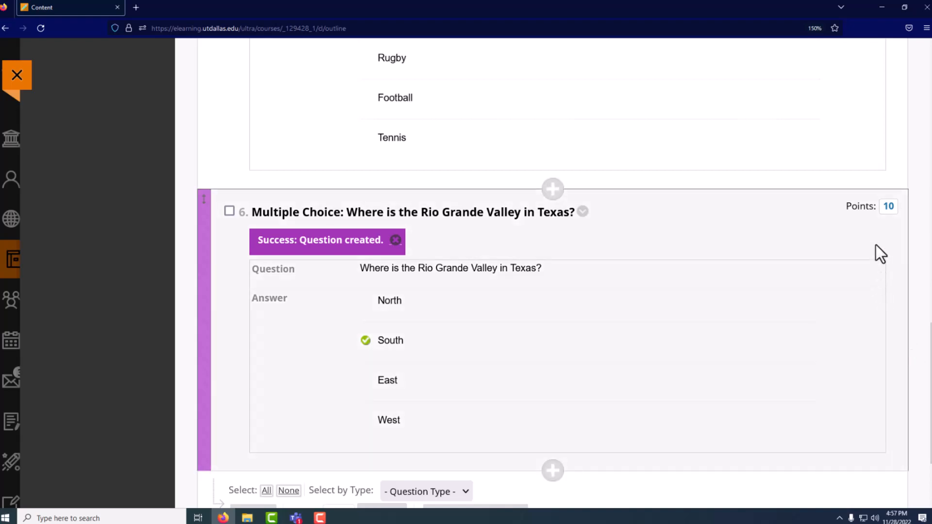
left_click(888, 206)
key("BackSpace")
key("BackSpace")
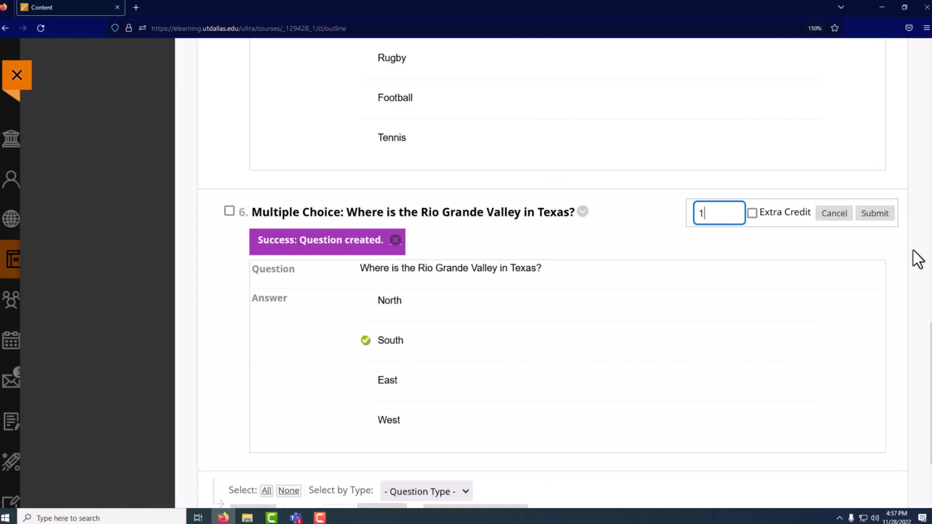
type("2")
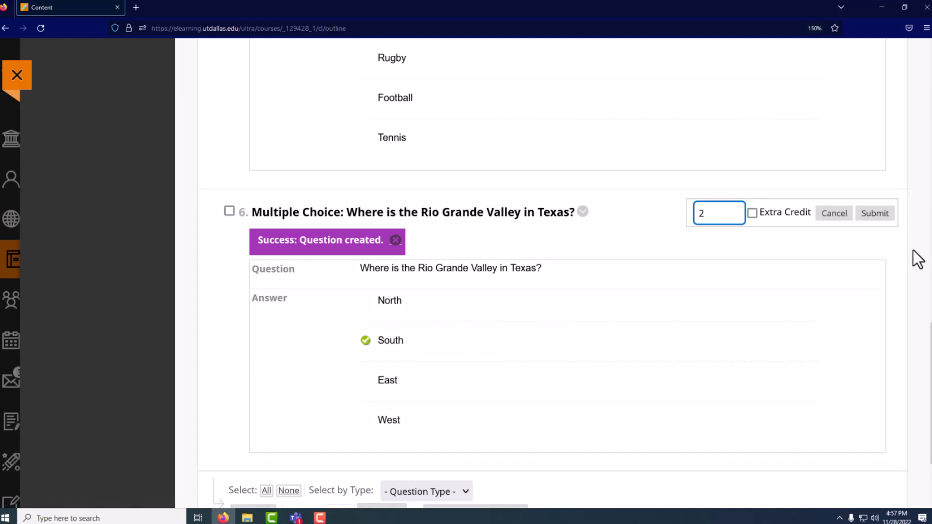
left_click(876, 214)
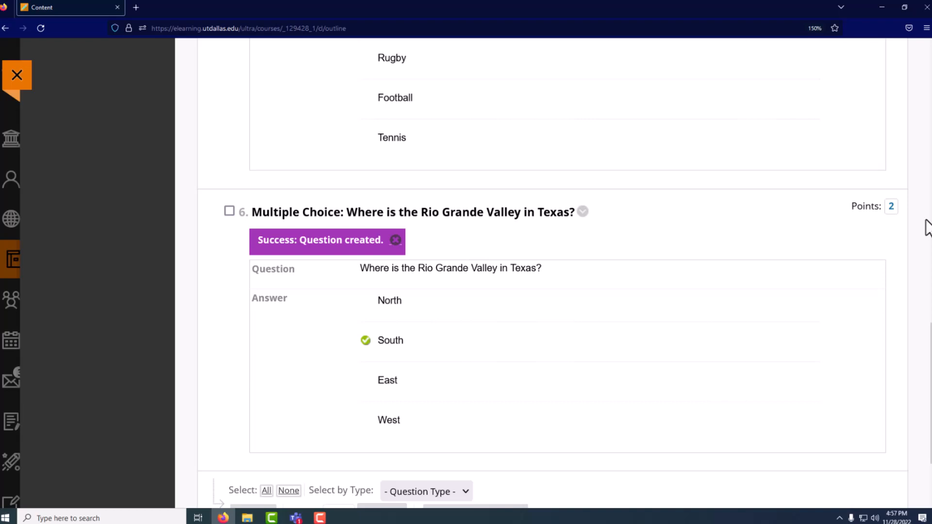
Move the Rio Grande Valley question from the end of the test to first place, above the question set.
scroll(927, 227, "up", 15)
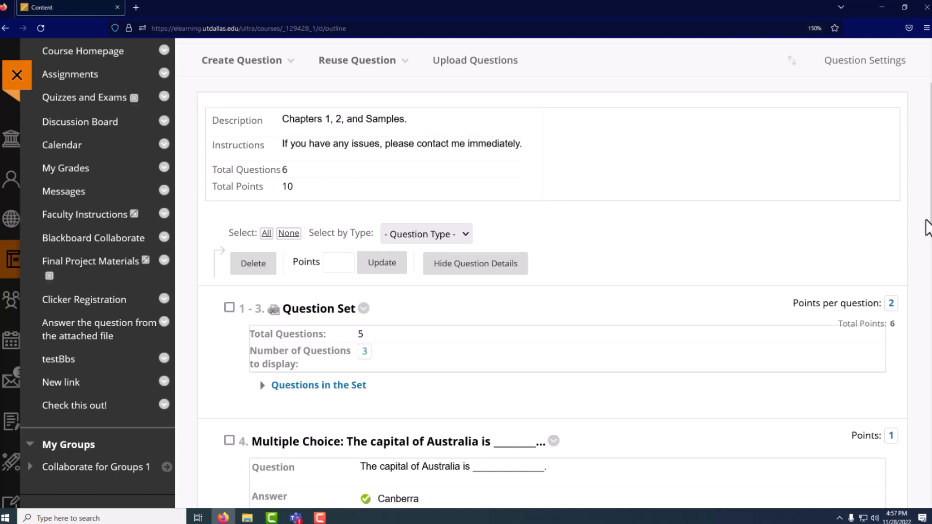
scroll(900, 235, "down", 10)
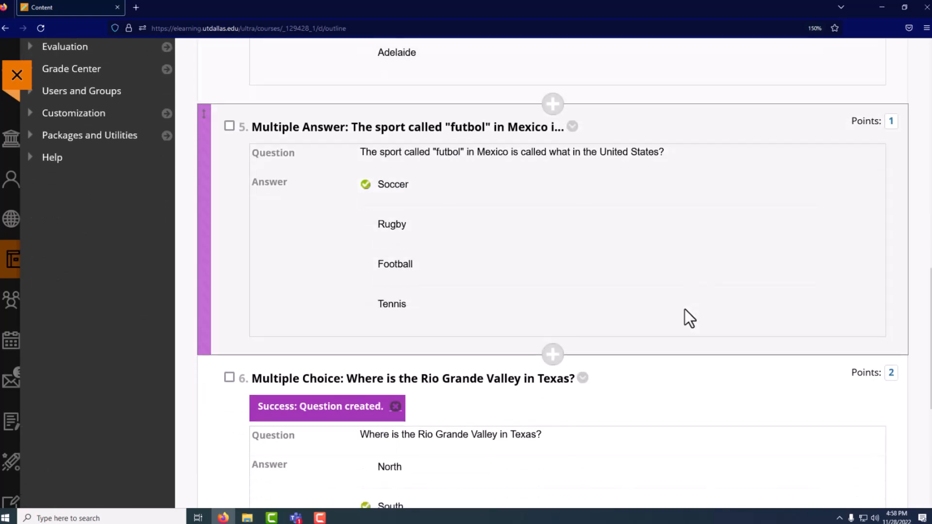
scroll(684, 310, "down", 3)
left_click_drag(661, 309, 624, 181)
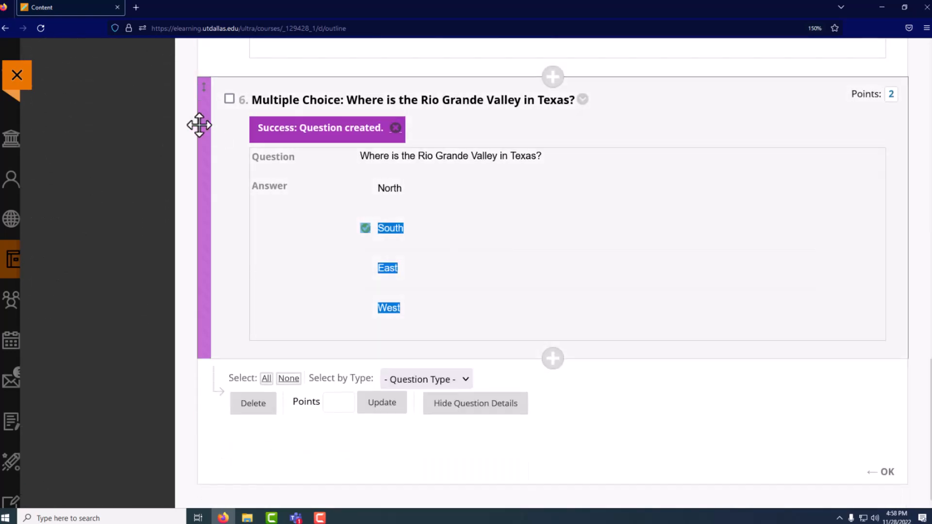
left_click_drag(200, 125, 208, 152)
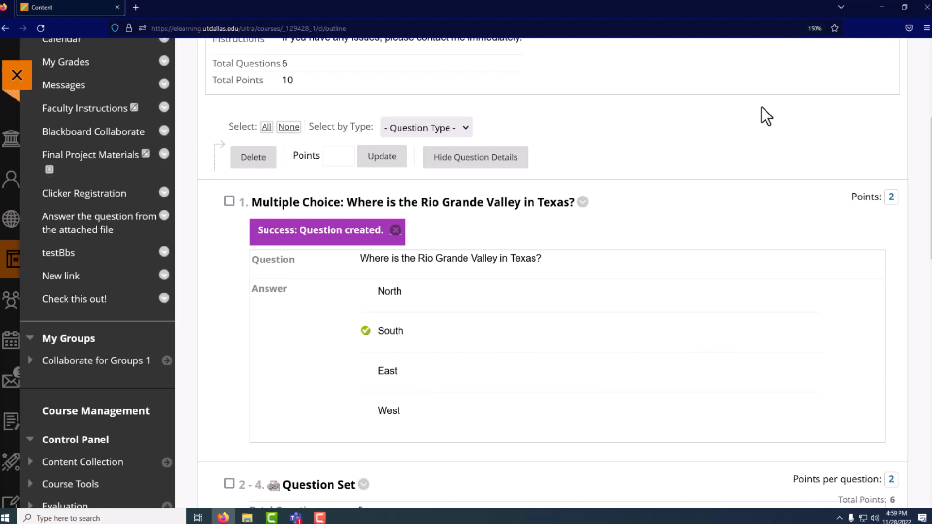
Finish editing the test canvas and open the available actions for Test 1 in the Tests list.
scroll(761, 117, "down", 1)
scroll(761, 116, "down", 10)
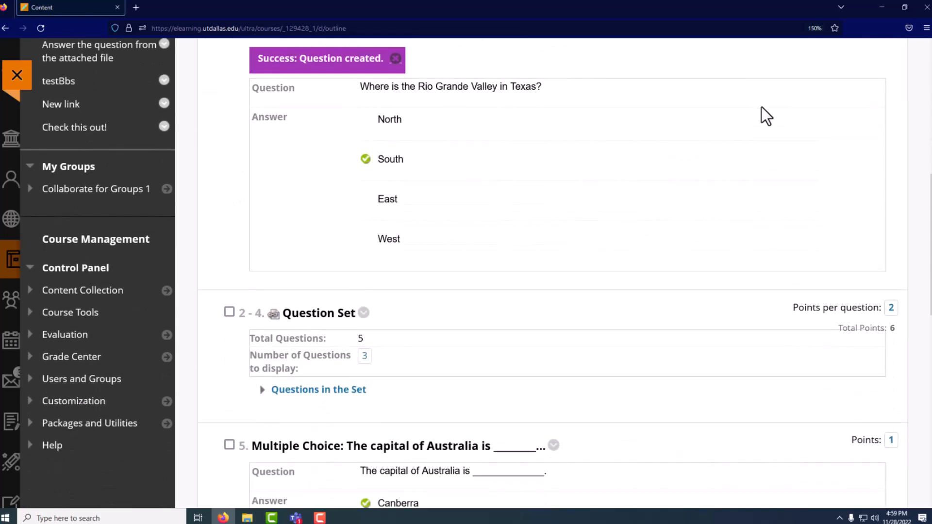
scroll(763, 118, "down", 2)
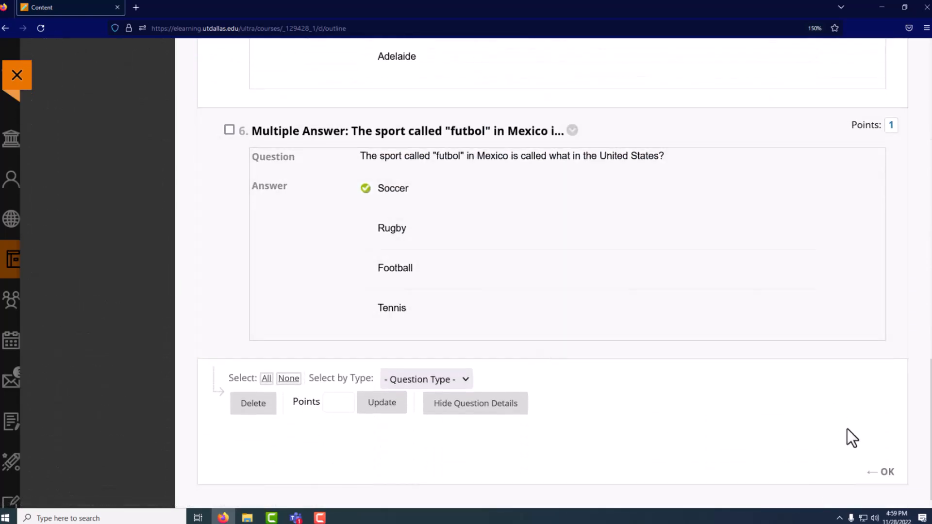
left_click(883, 476)
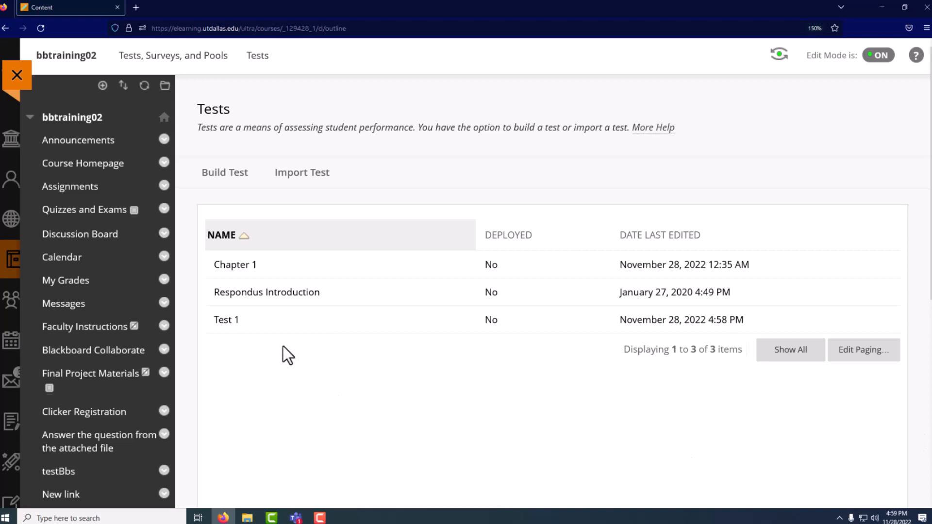
left_click(247, 319)
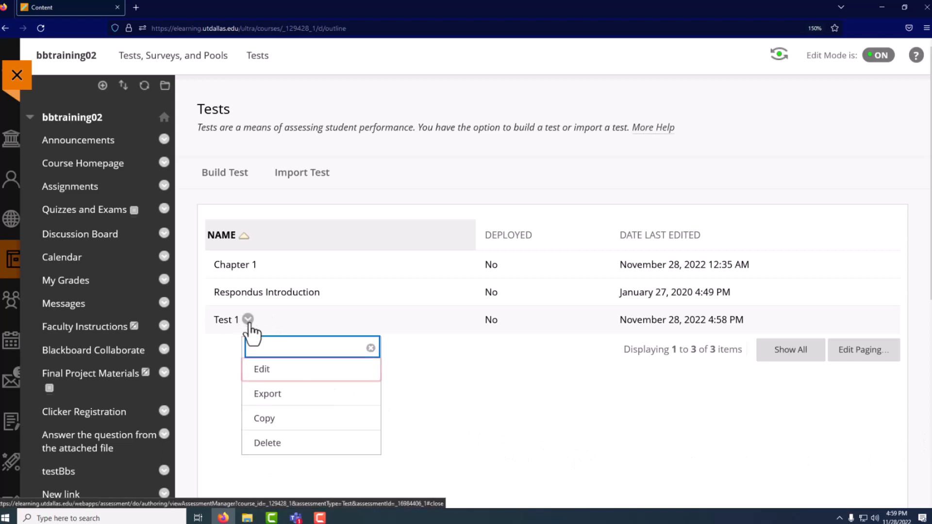